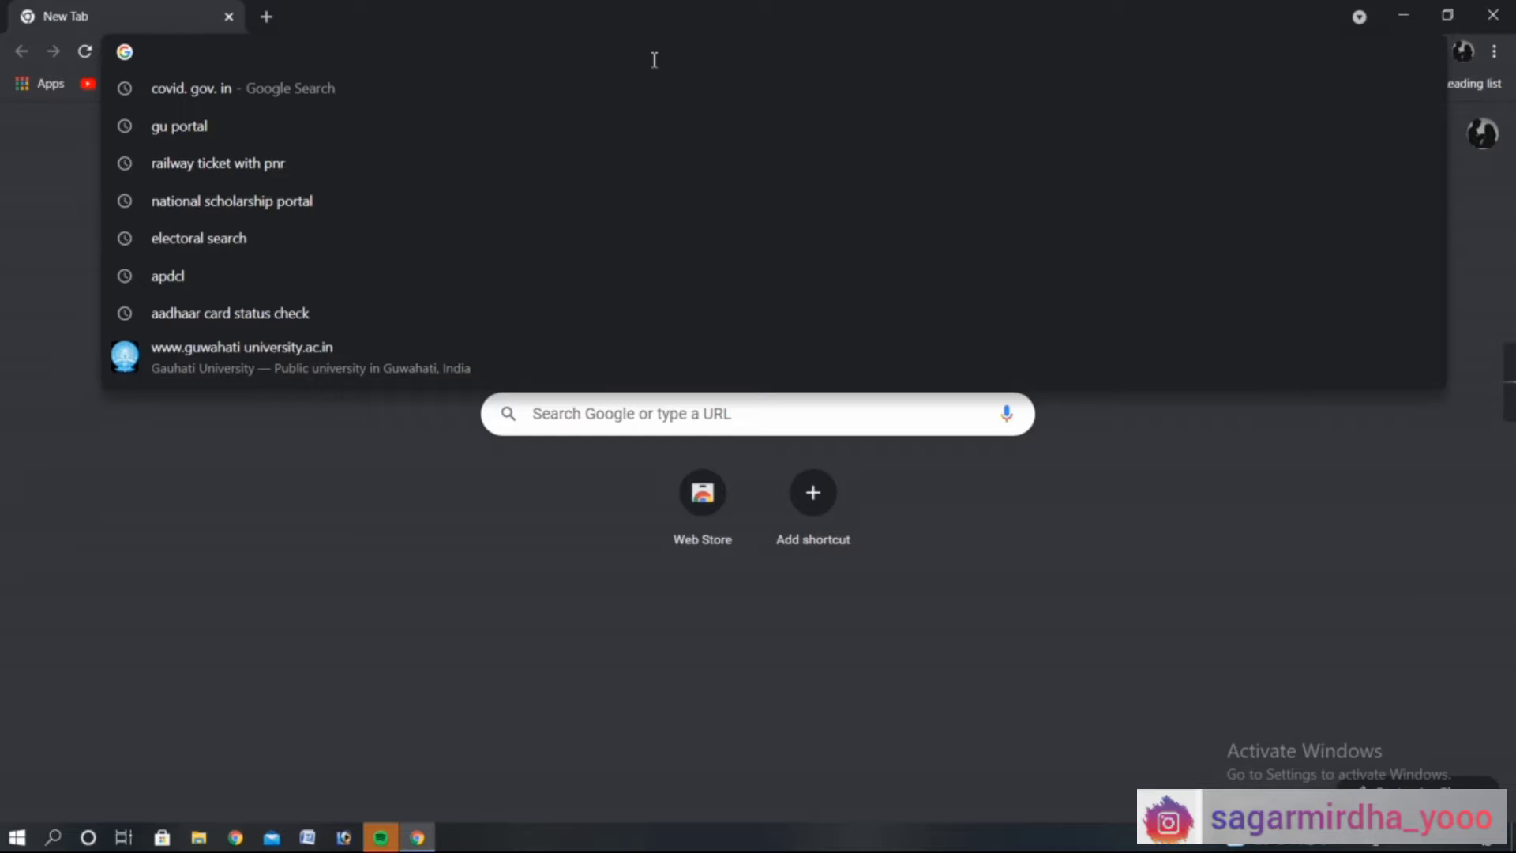
Search Google for 'gu portal' and open the Gauhati University Student Portal login sitelink
text(g)
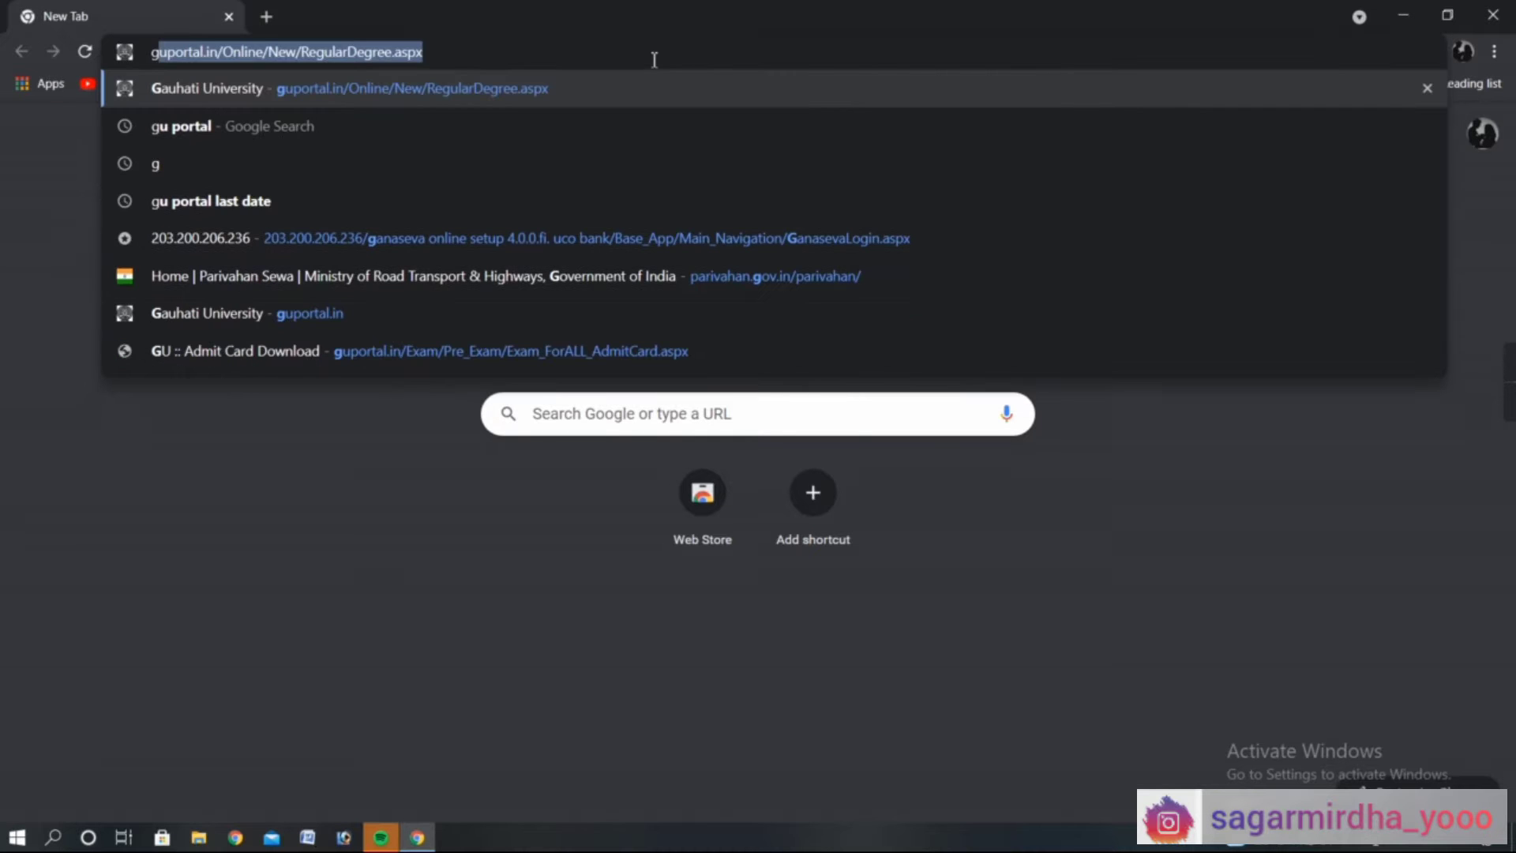
click(520, 128)
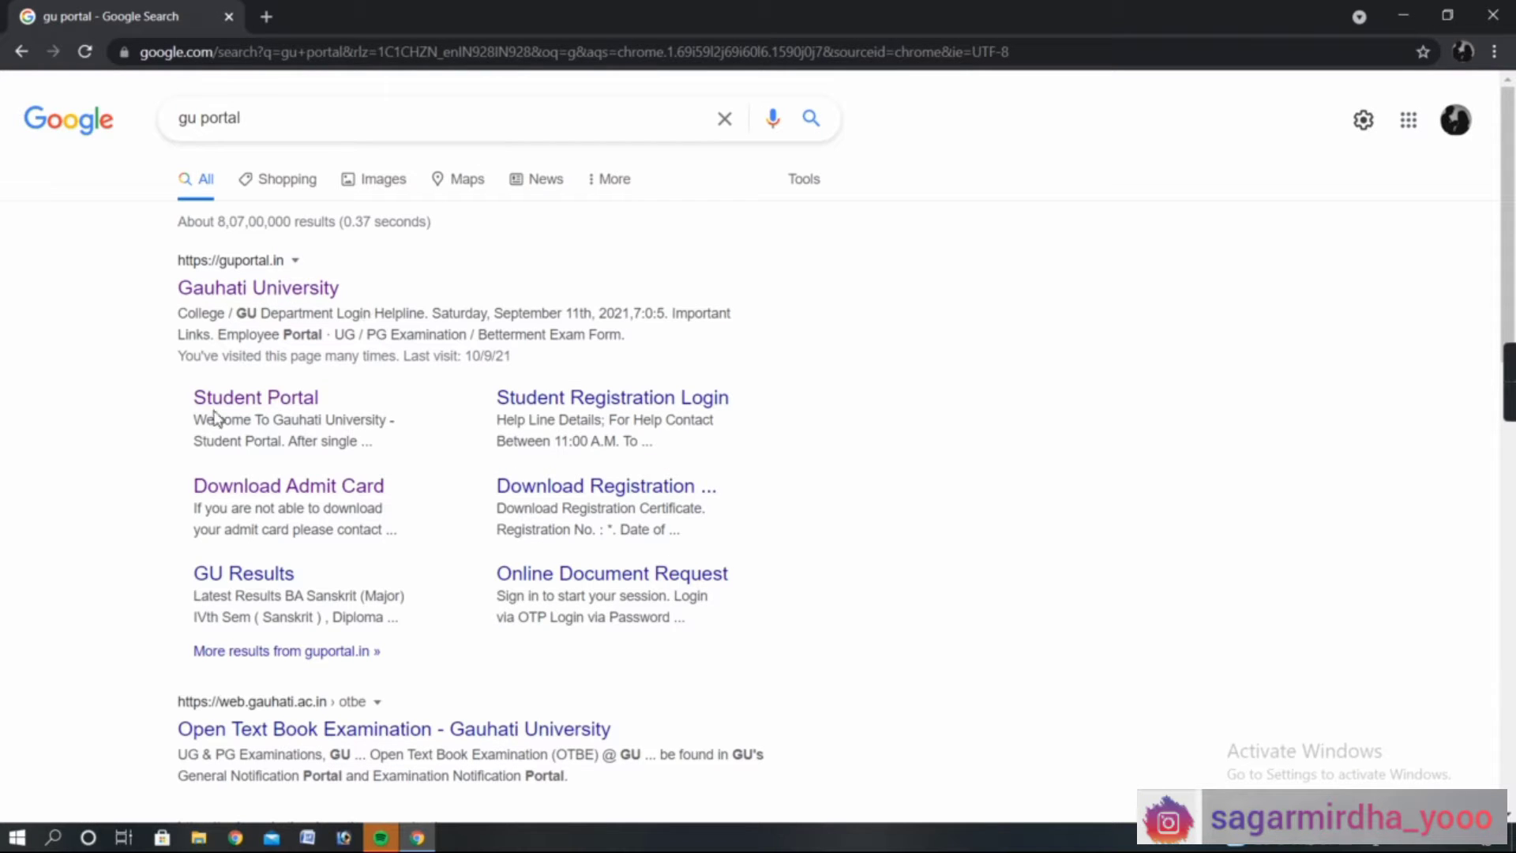
click(292, 401)
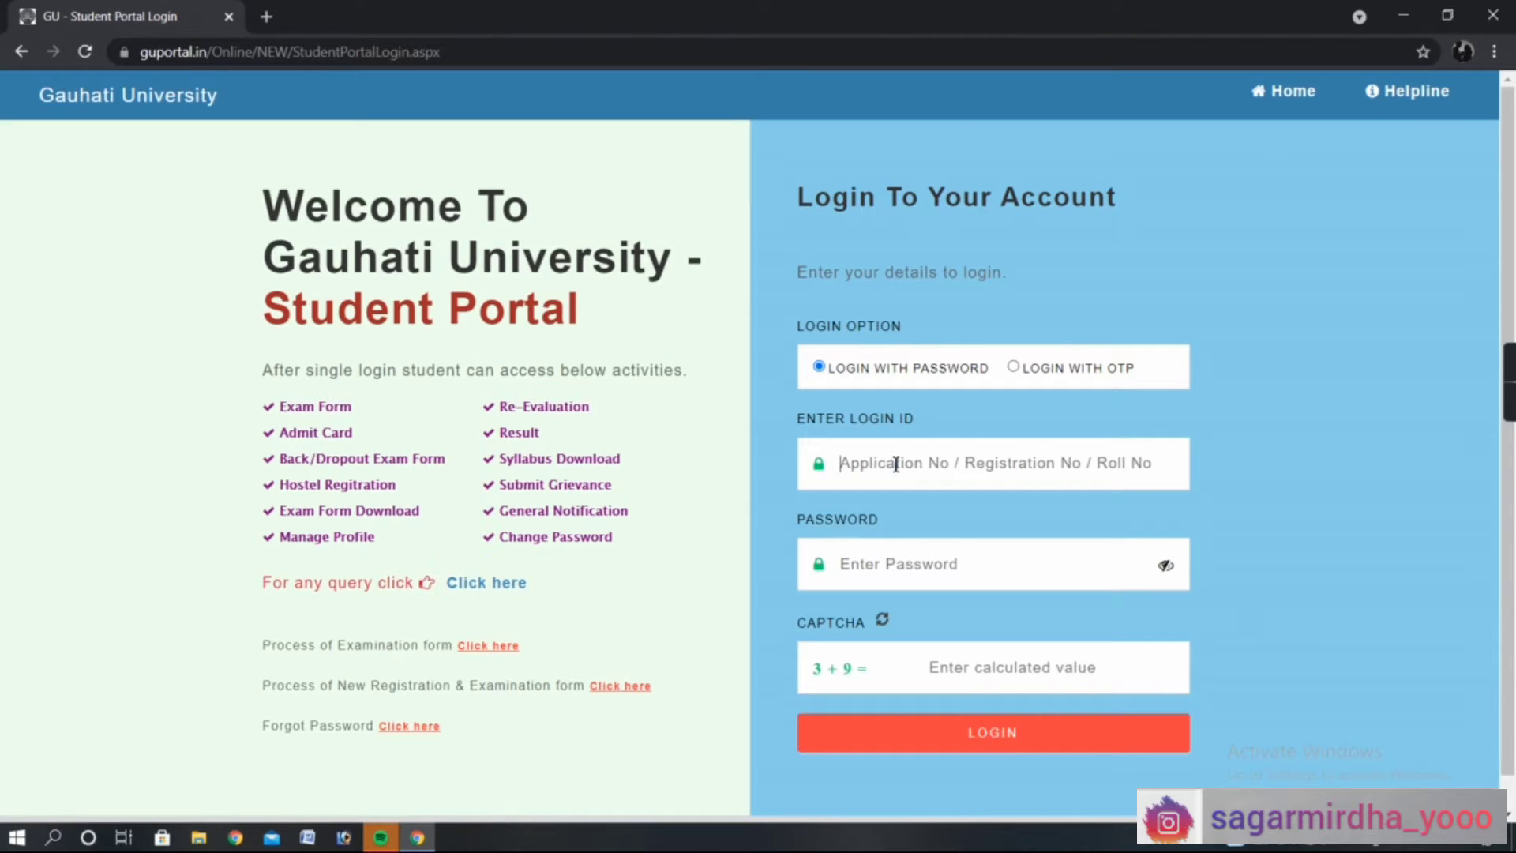
Sign in with the student's login ID, account password and the captcha sum answer
click(896, 464)
click(941, 471)
click(943, 469)
text(A)
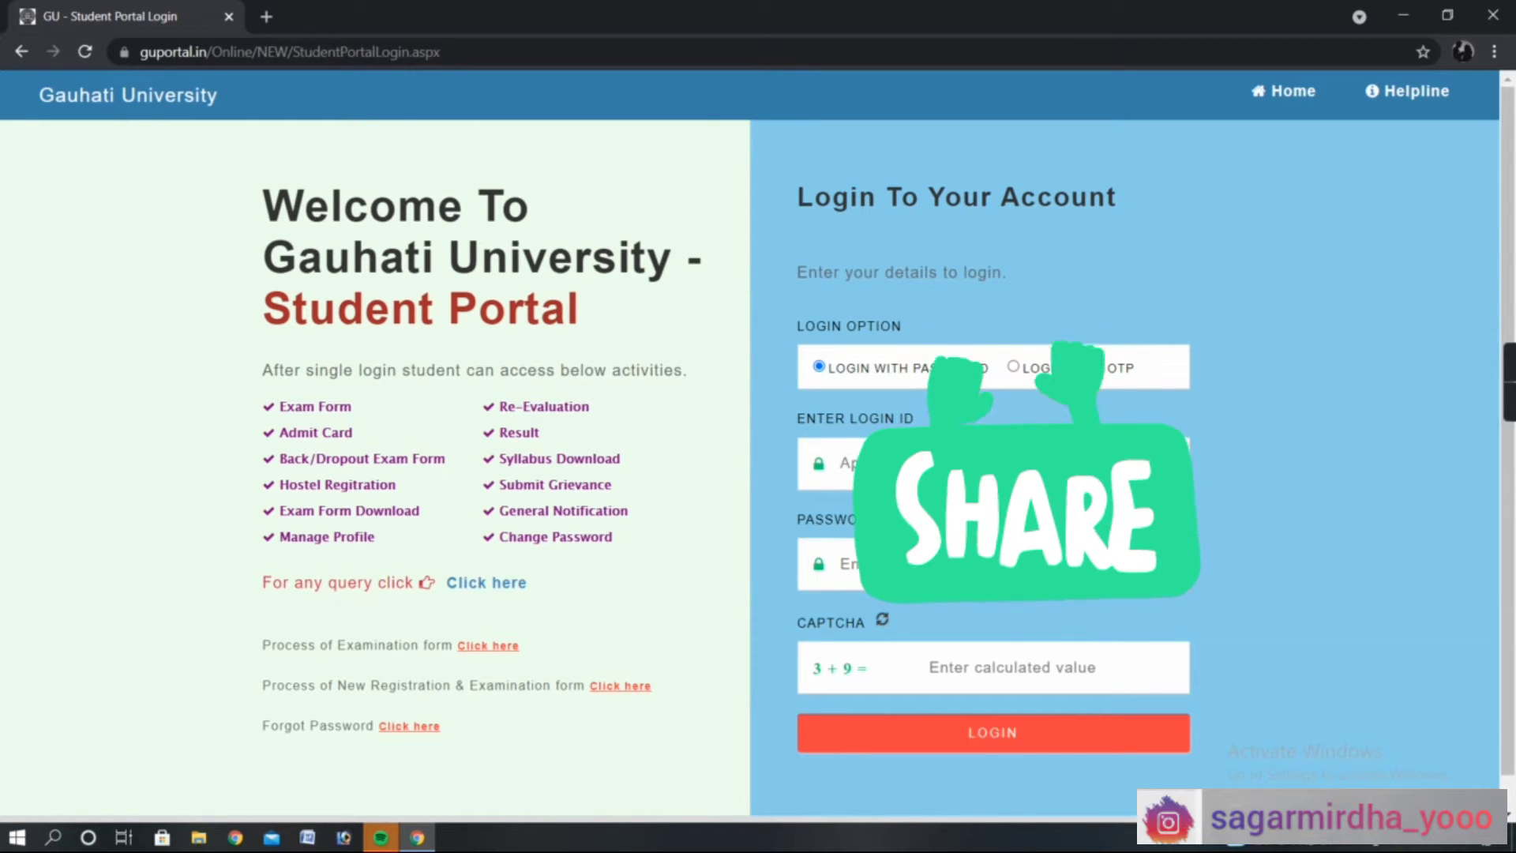
text(1)
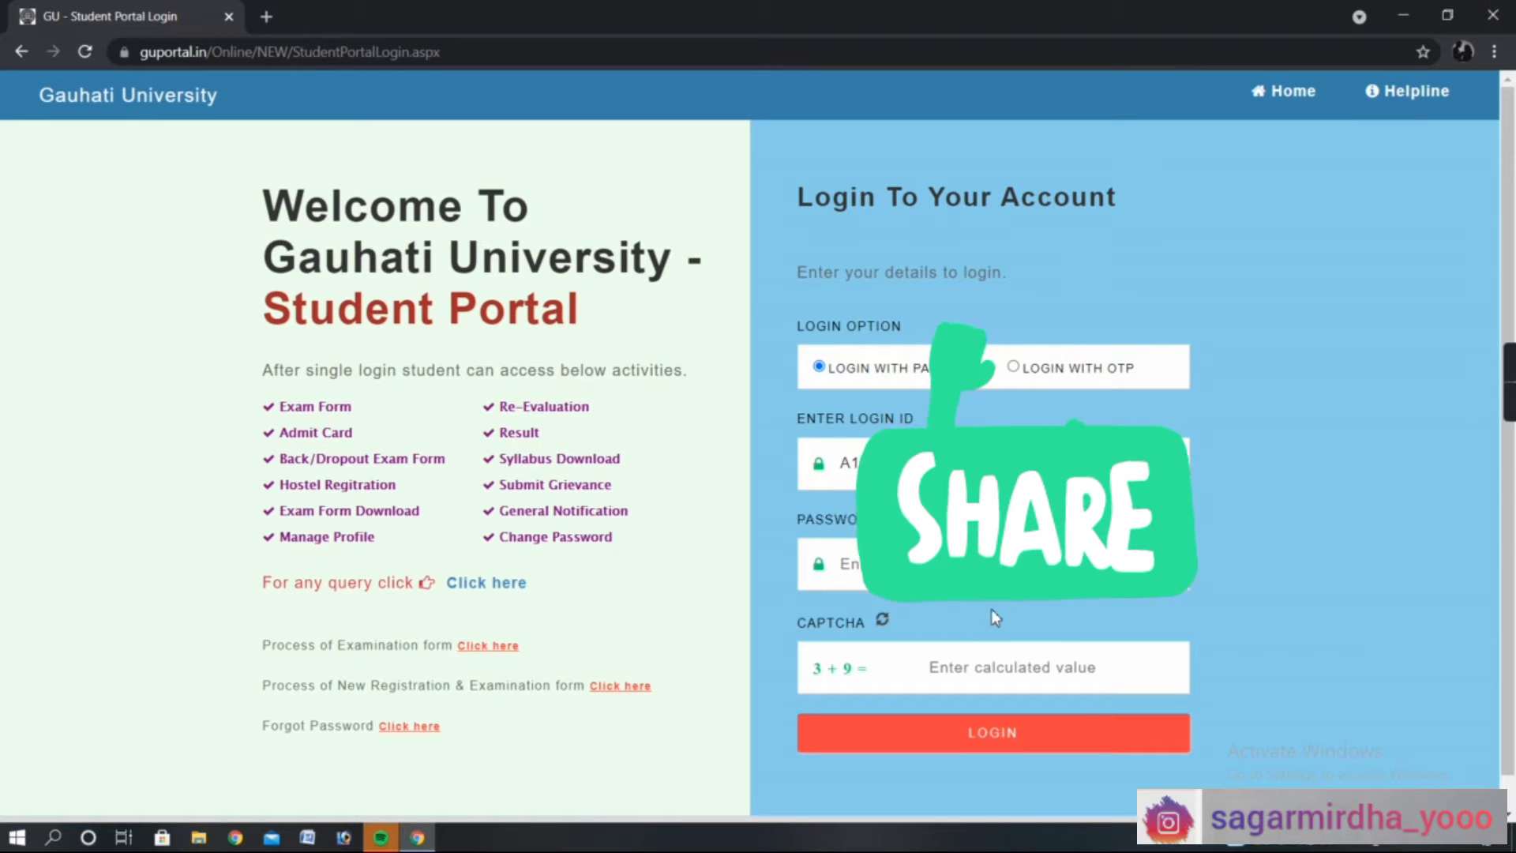
click(987, 563)
text(********)
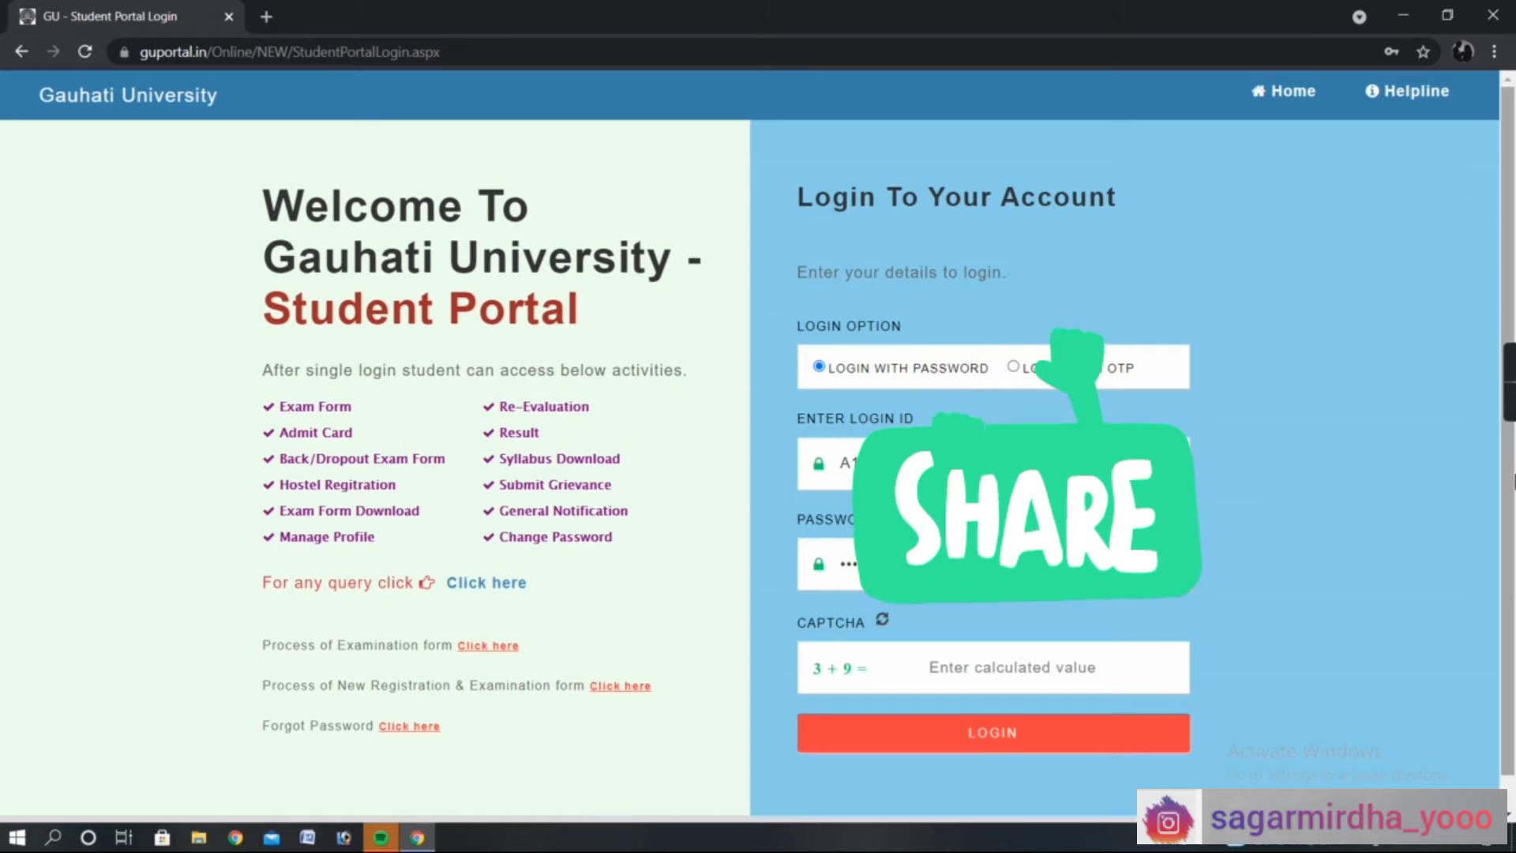
click(1061, 685)
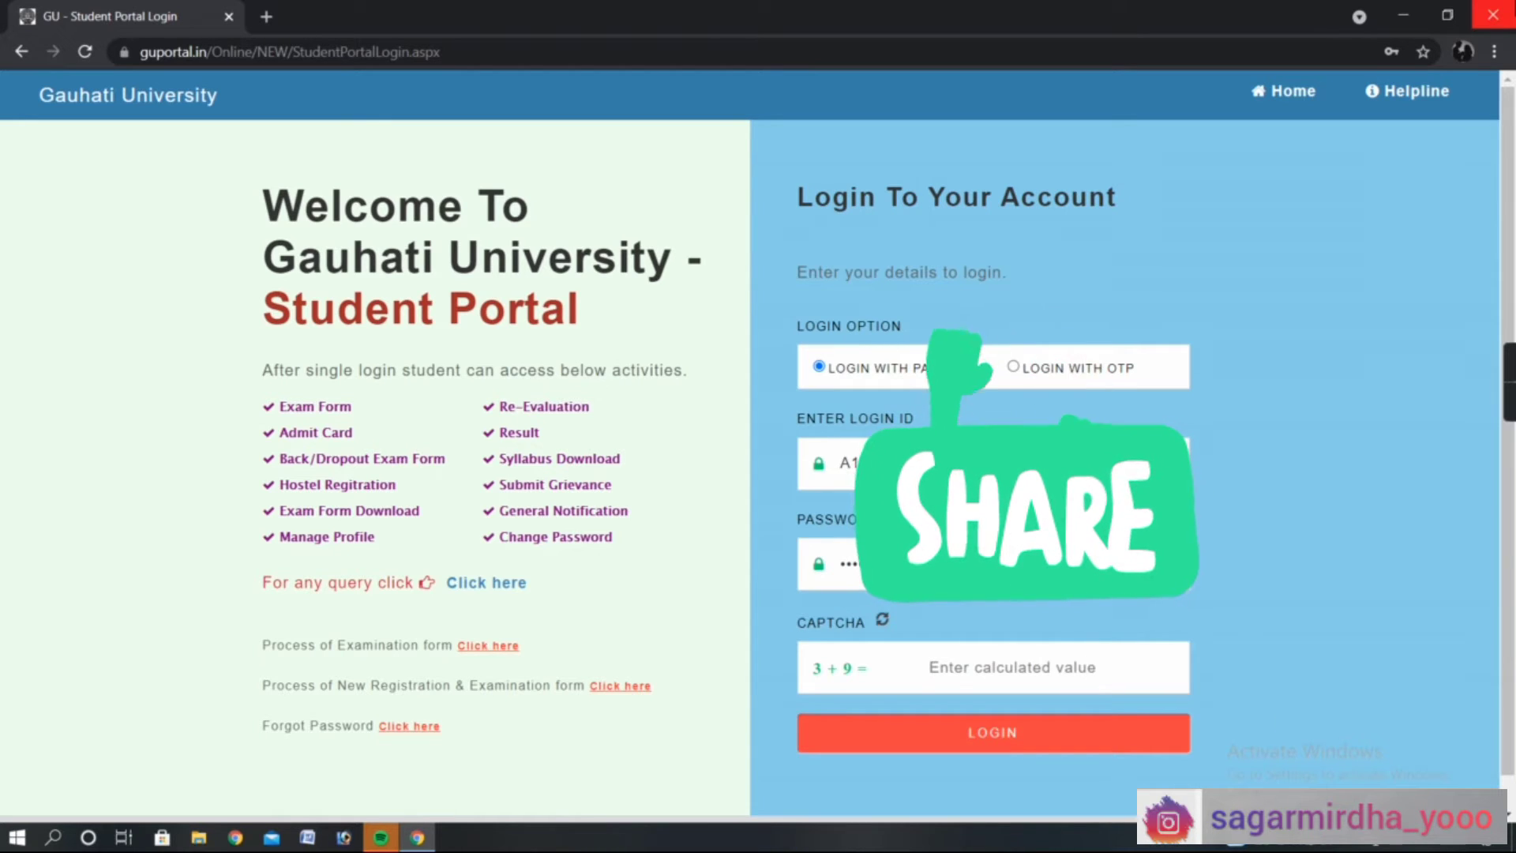
text(12)
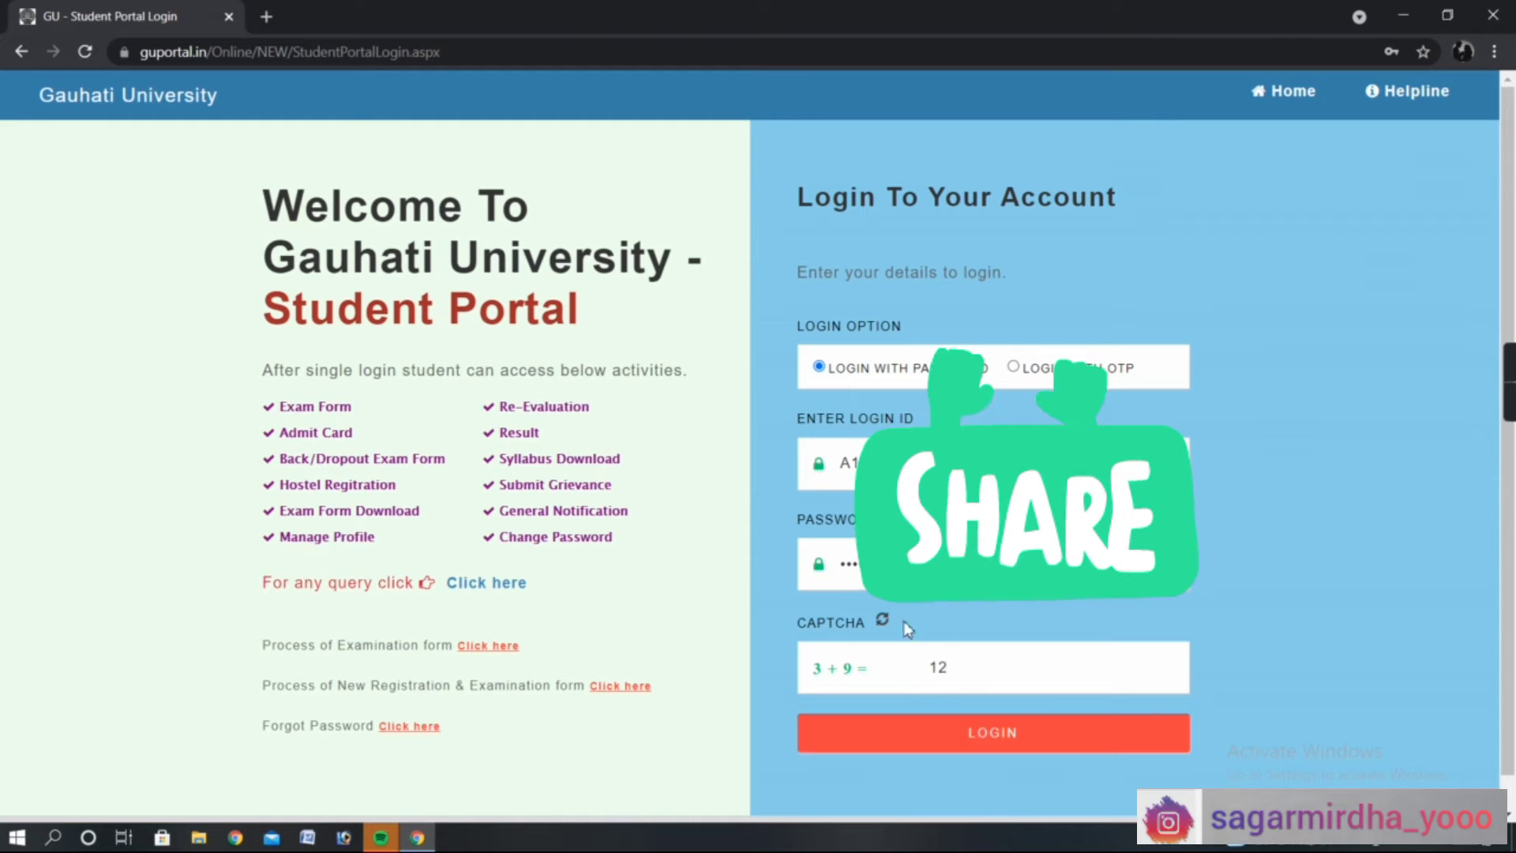
click(953, 735)
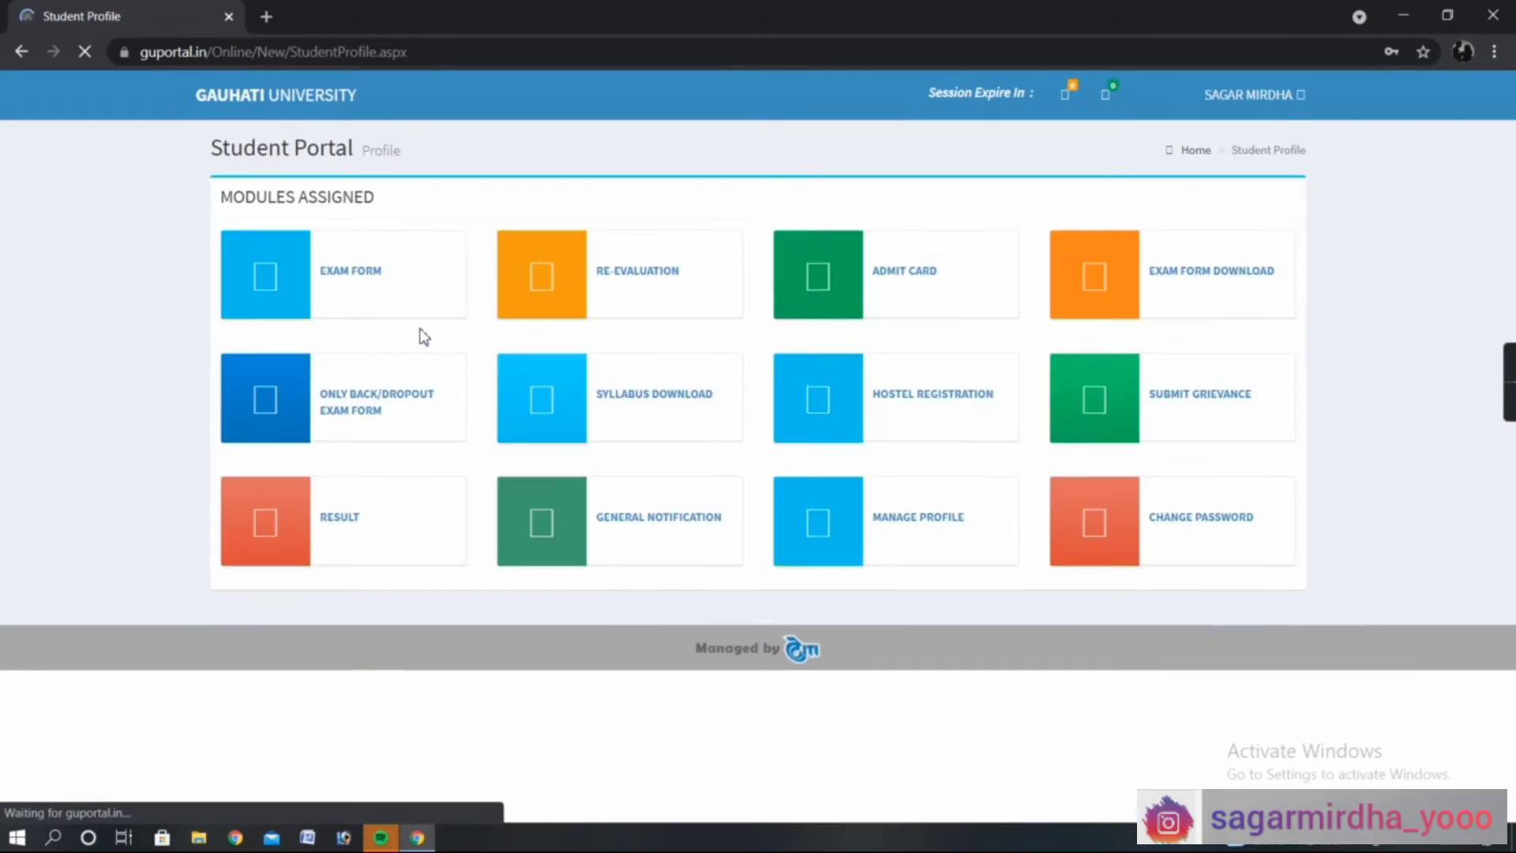
Open the Exam Form, set Medium of Exam to English, and bring up the compulsory/skill enhancement subject choices
click(359, 278)
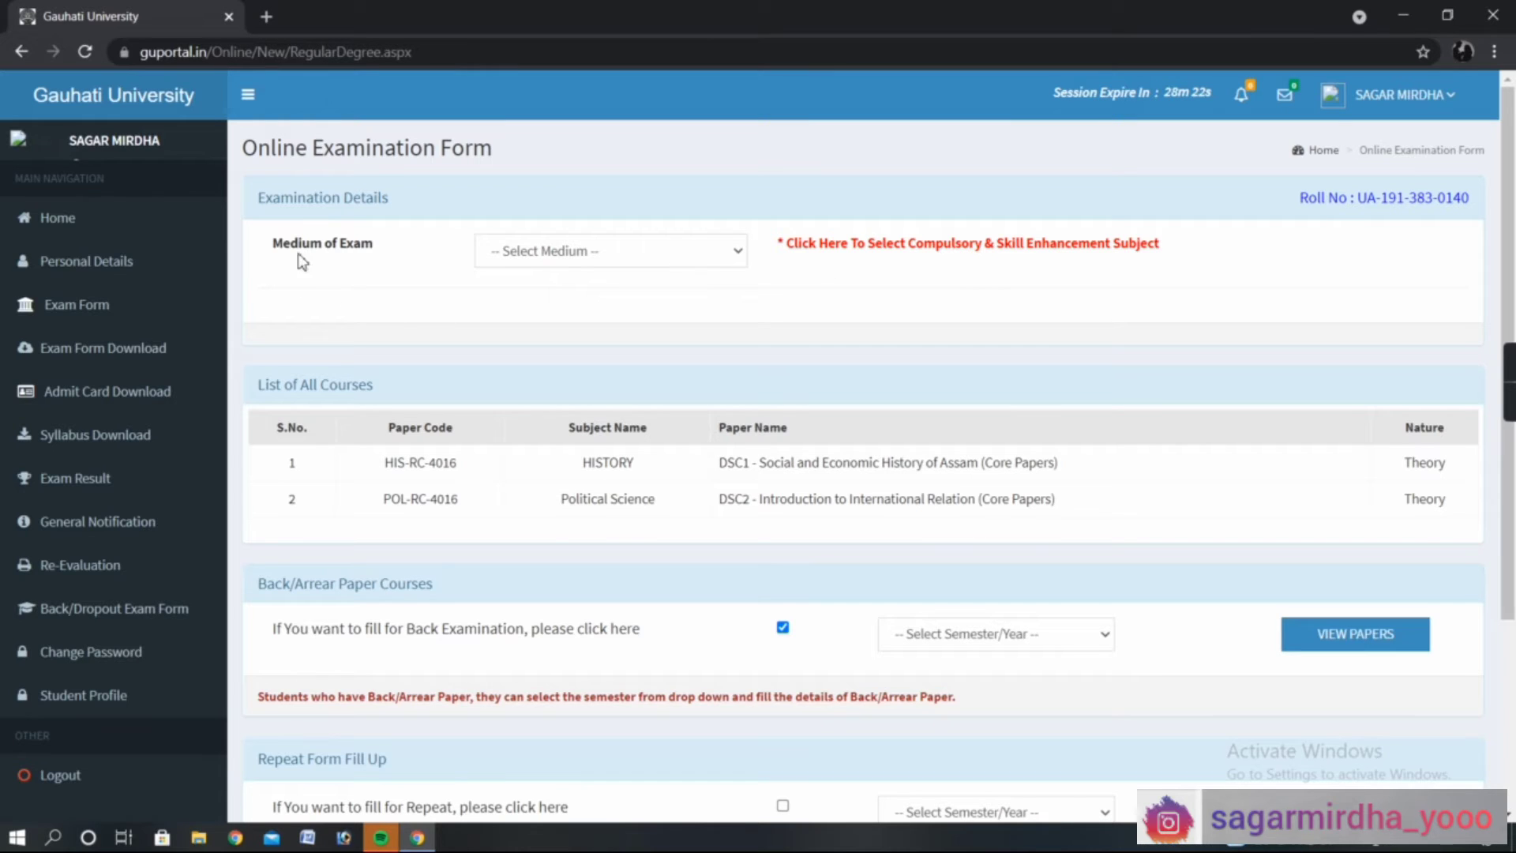
click(719, 259)
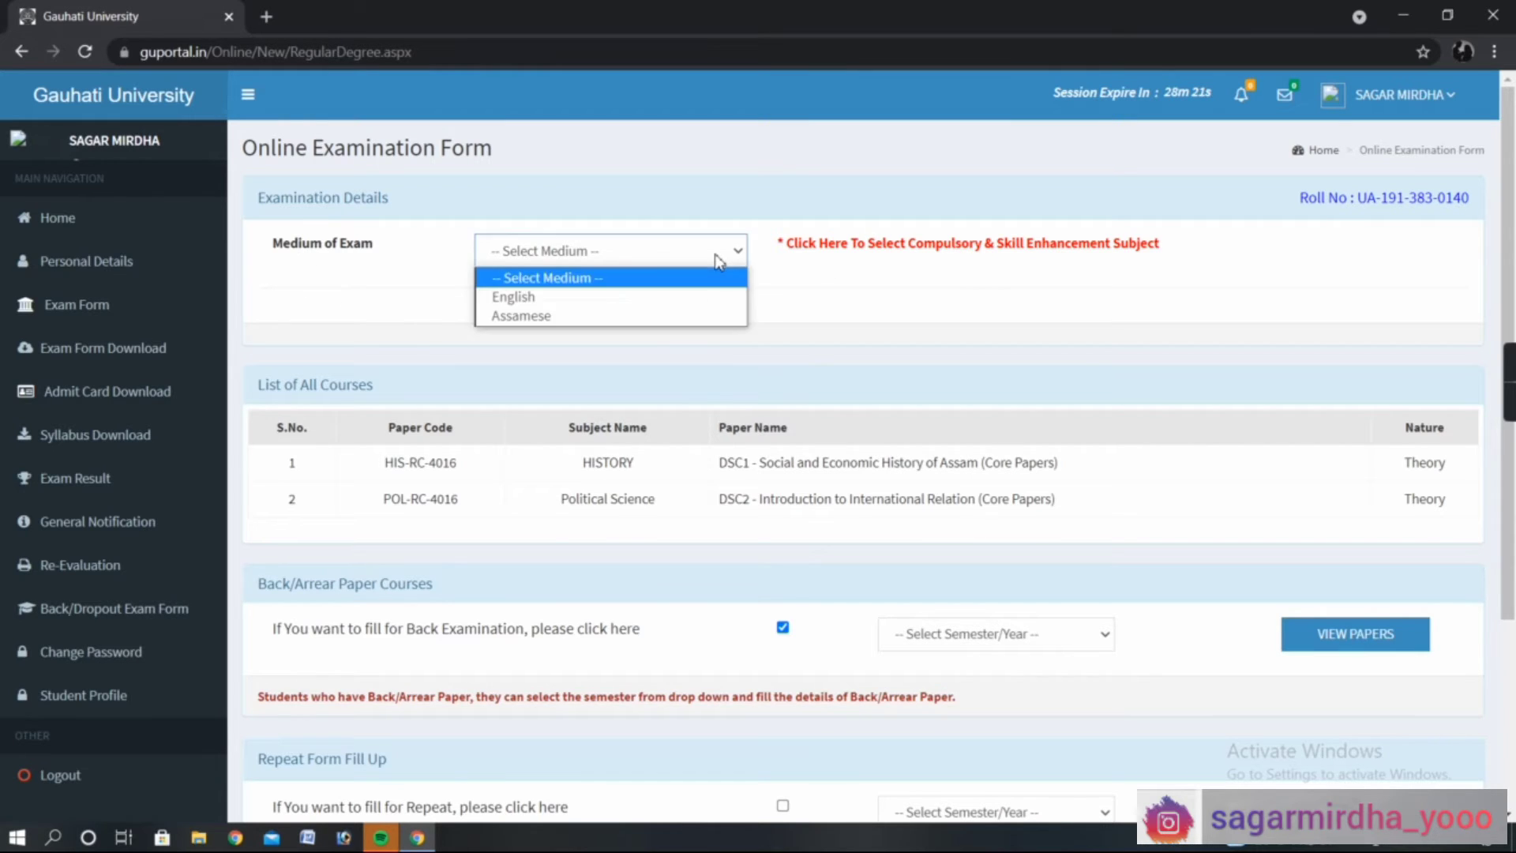
click(521, 299)
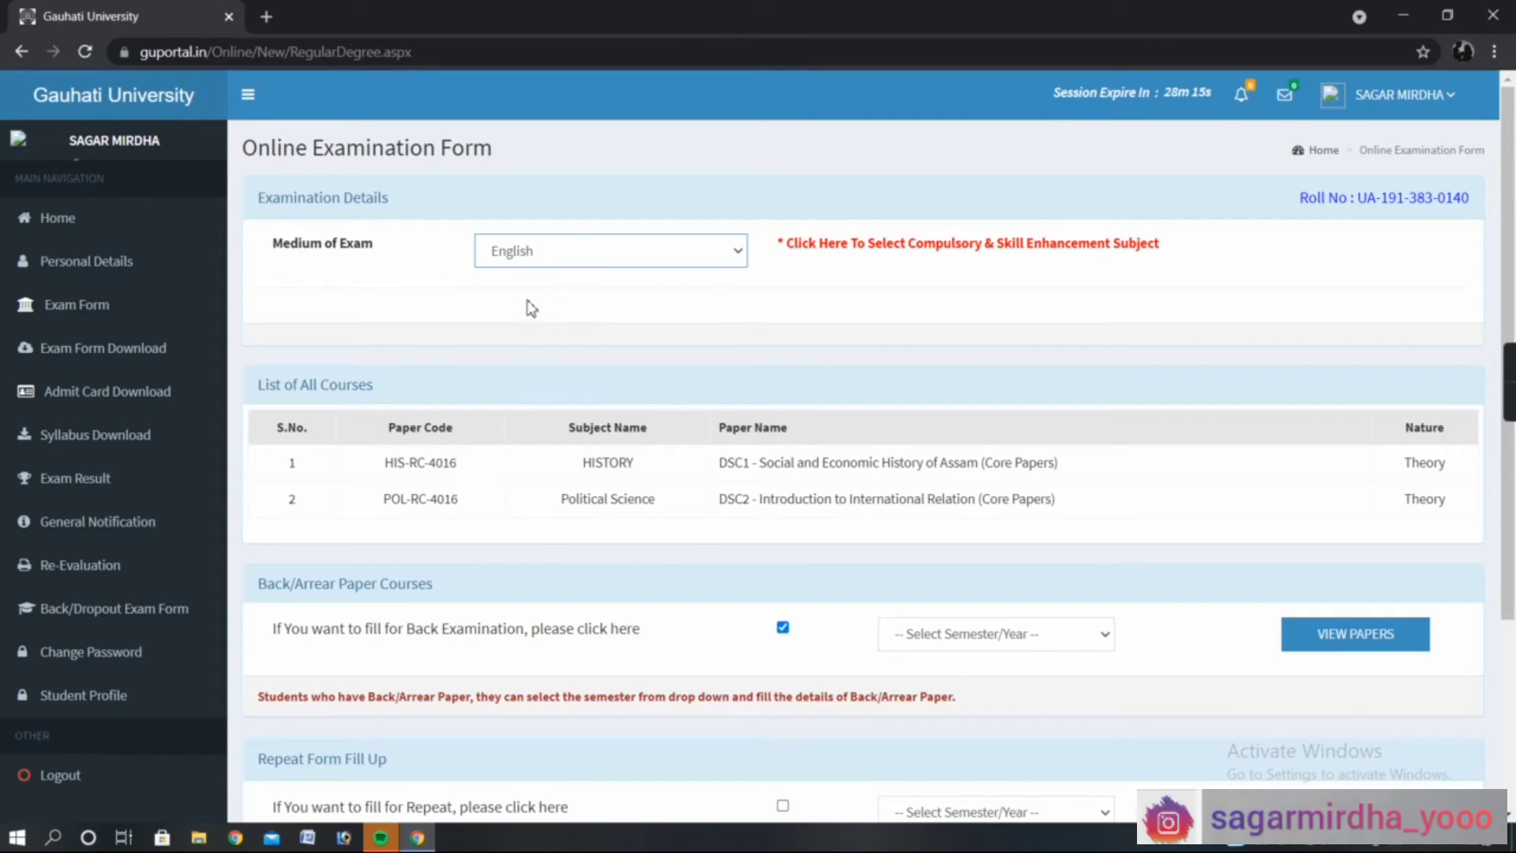
click(881, 250)
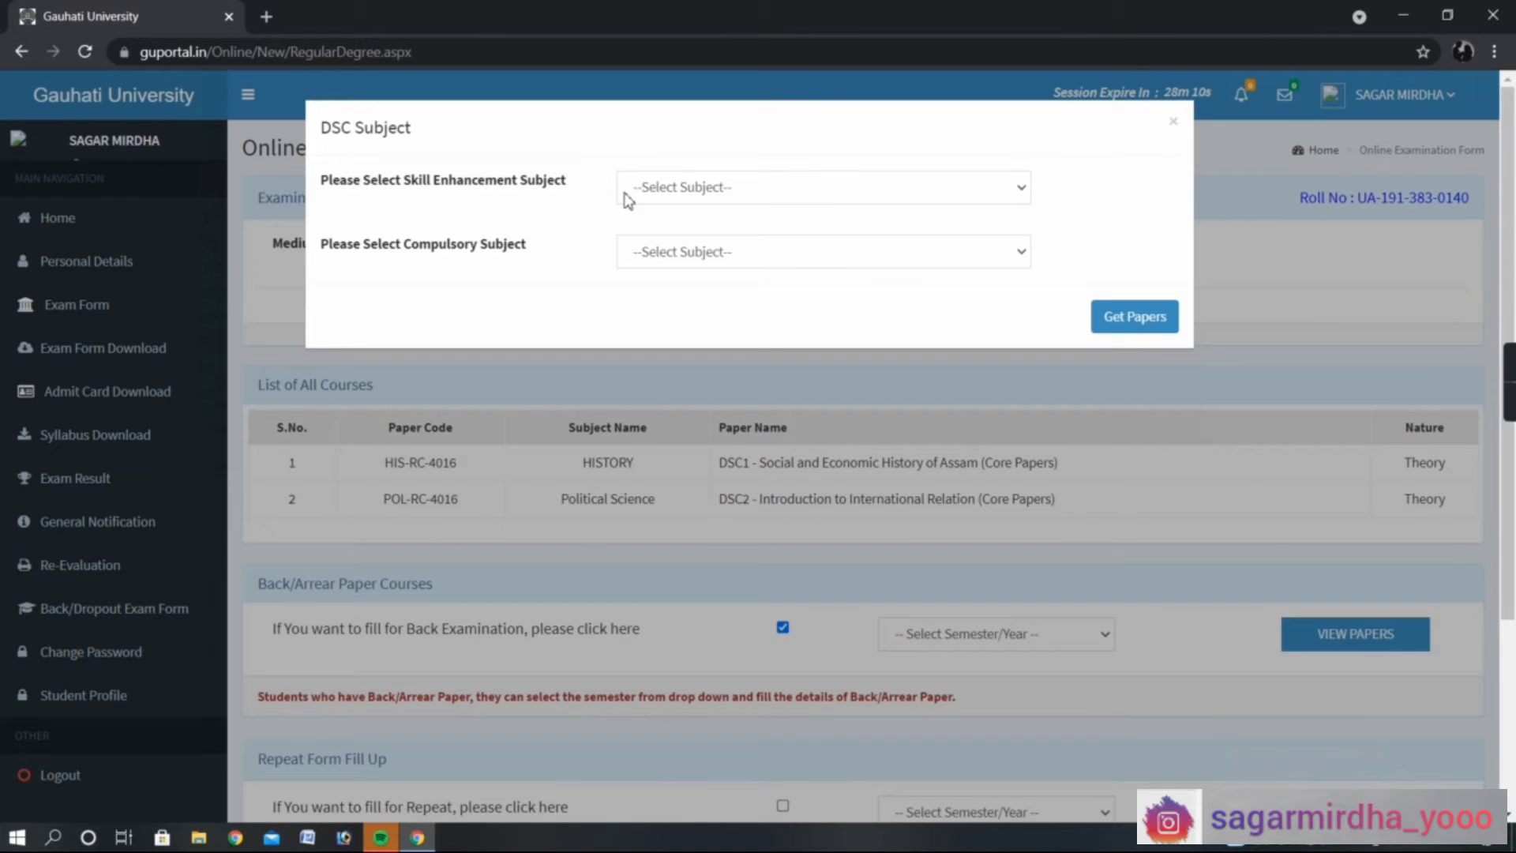
Pick HISTORY(B.A. (Regular) CBCS) as skill enhancement and Assamese(B.A. (Regular) CBCS) as compulsory subject, then get papers
click(706, 199)
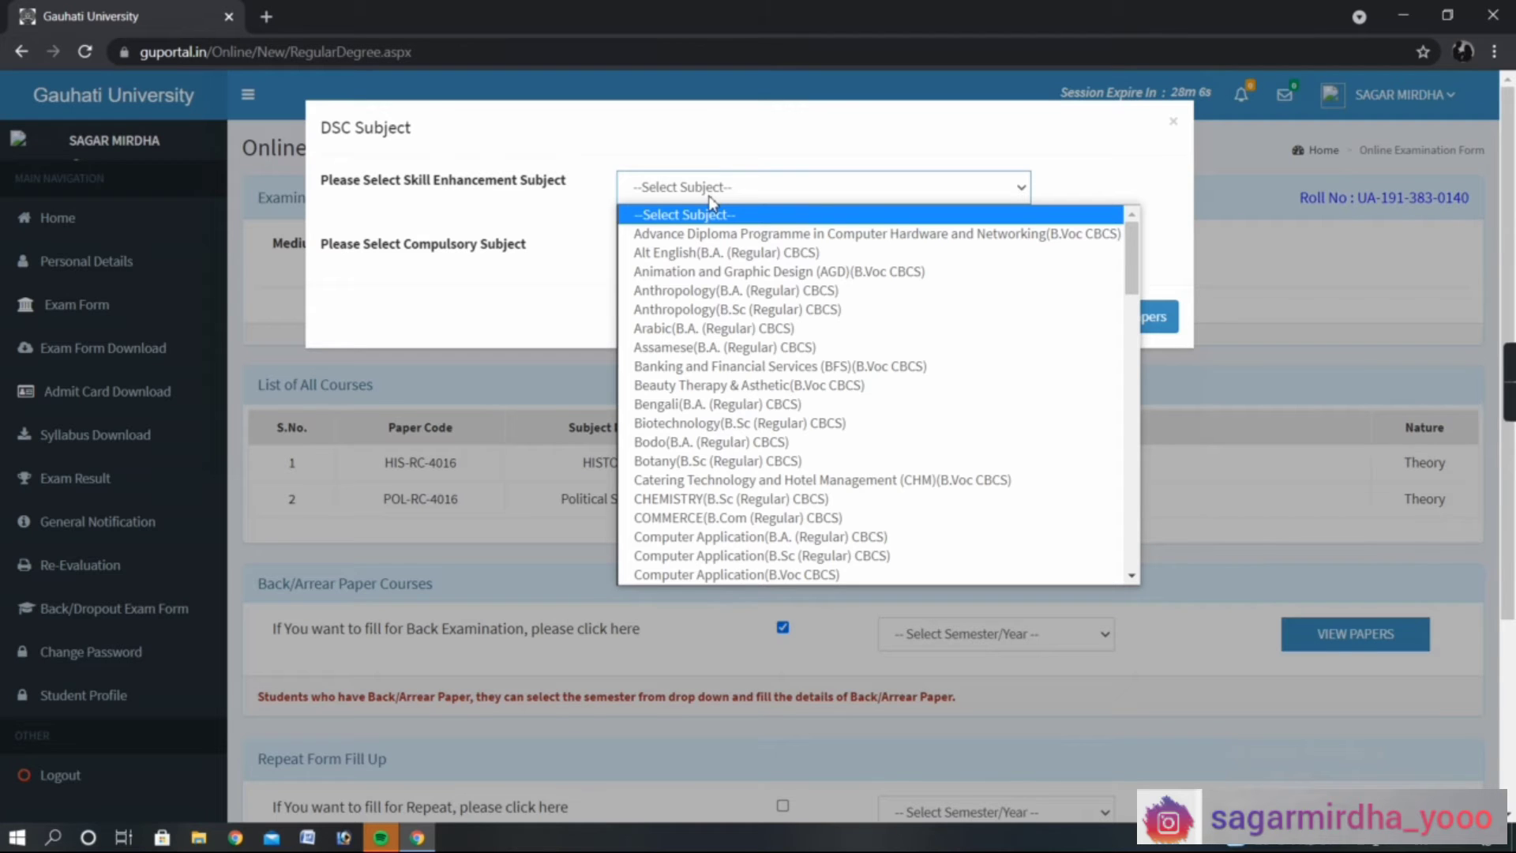
key(h)
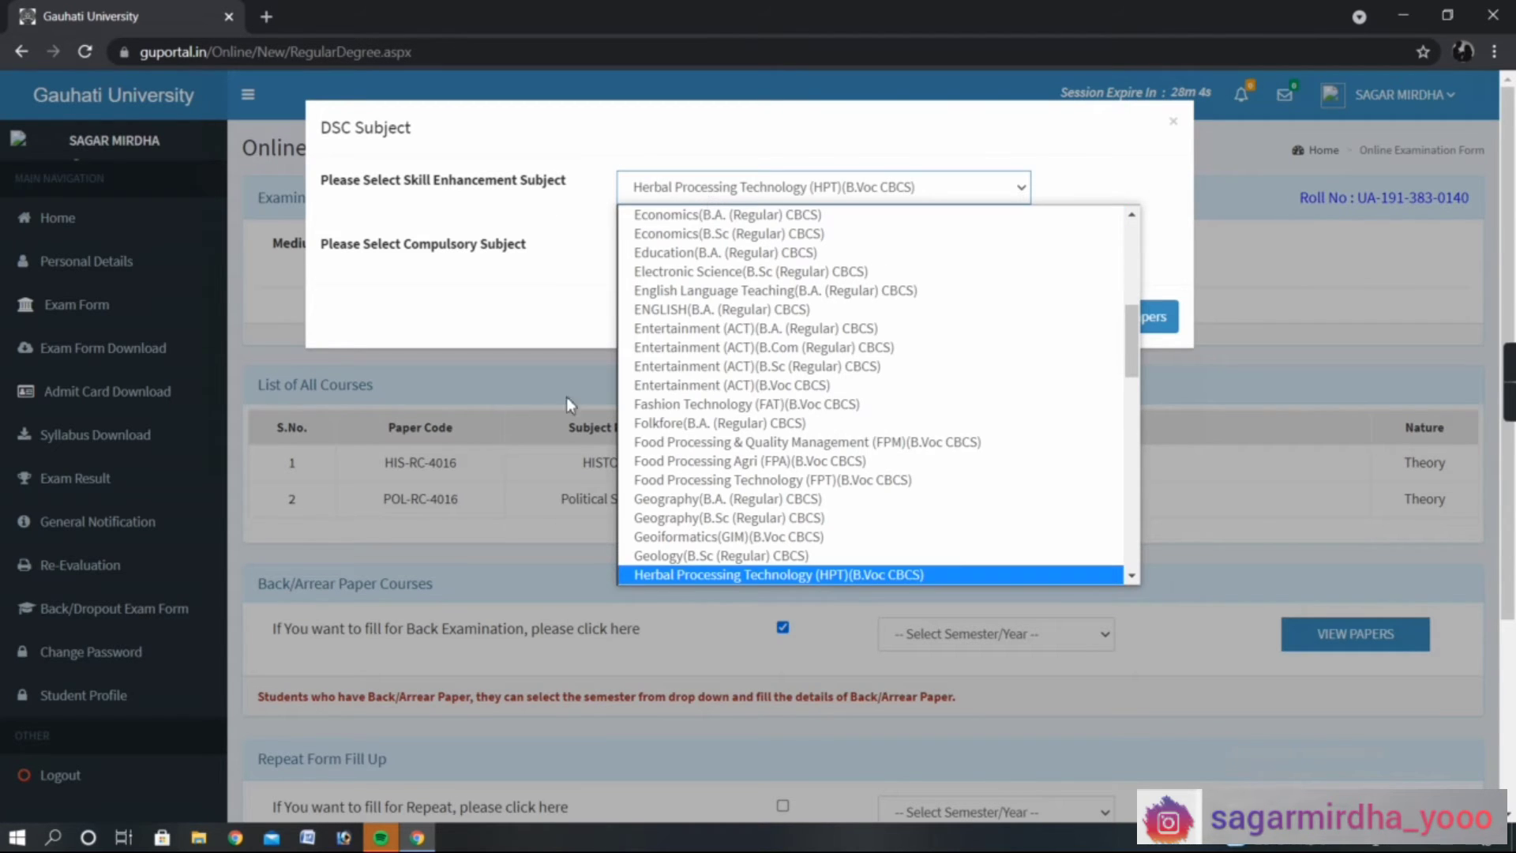
scroll(711, 379, down, 3)
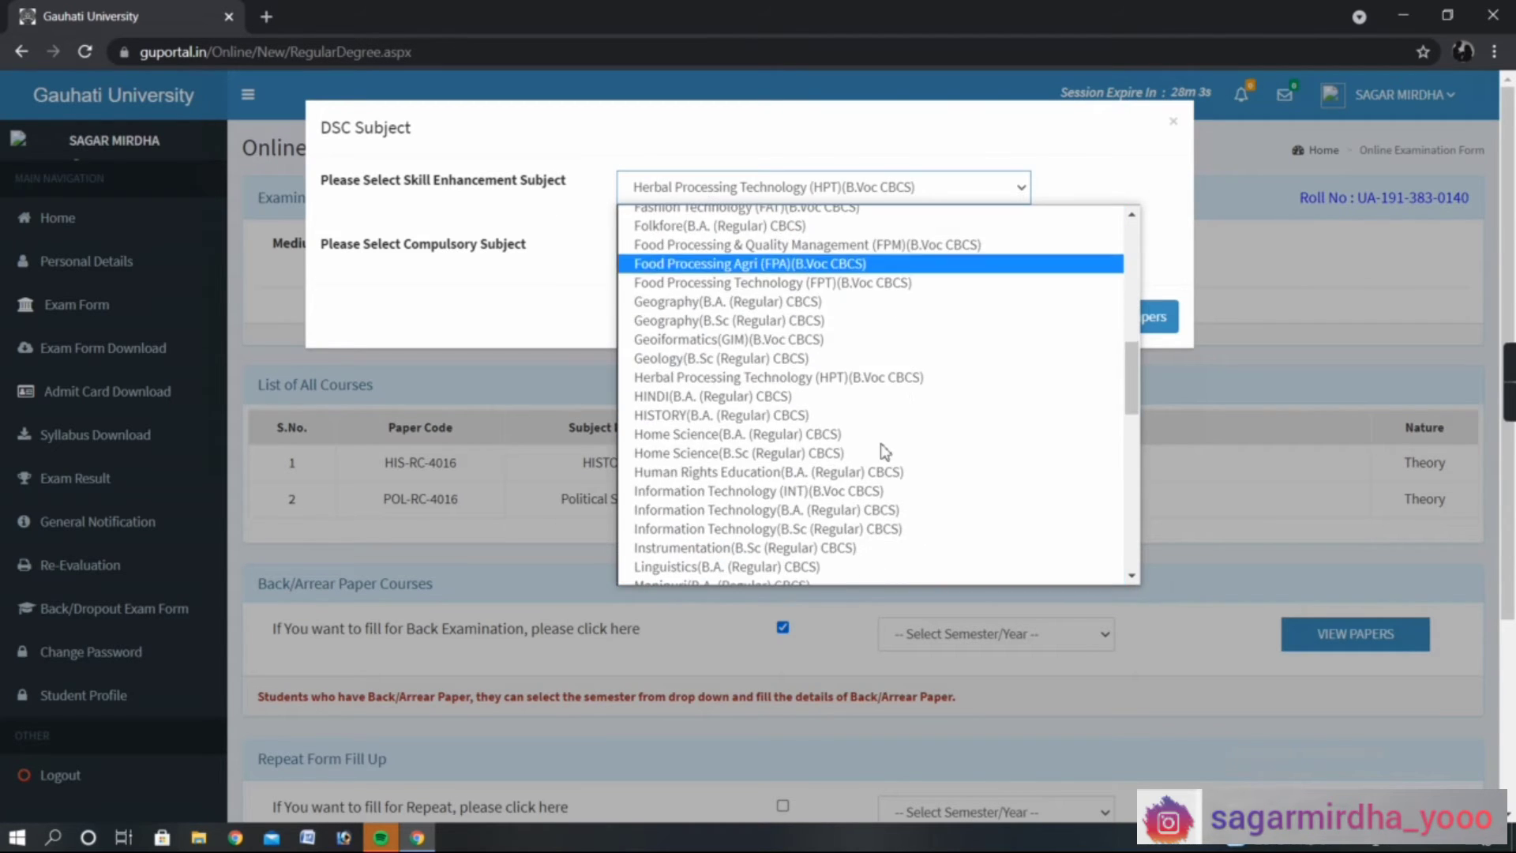
click(695, 415)
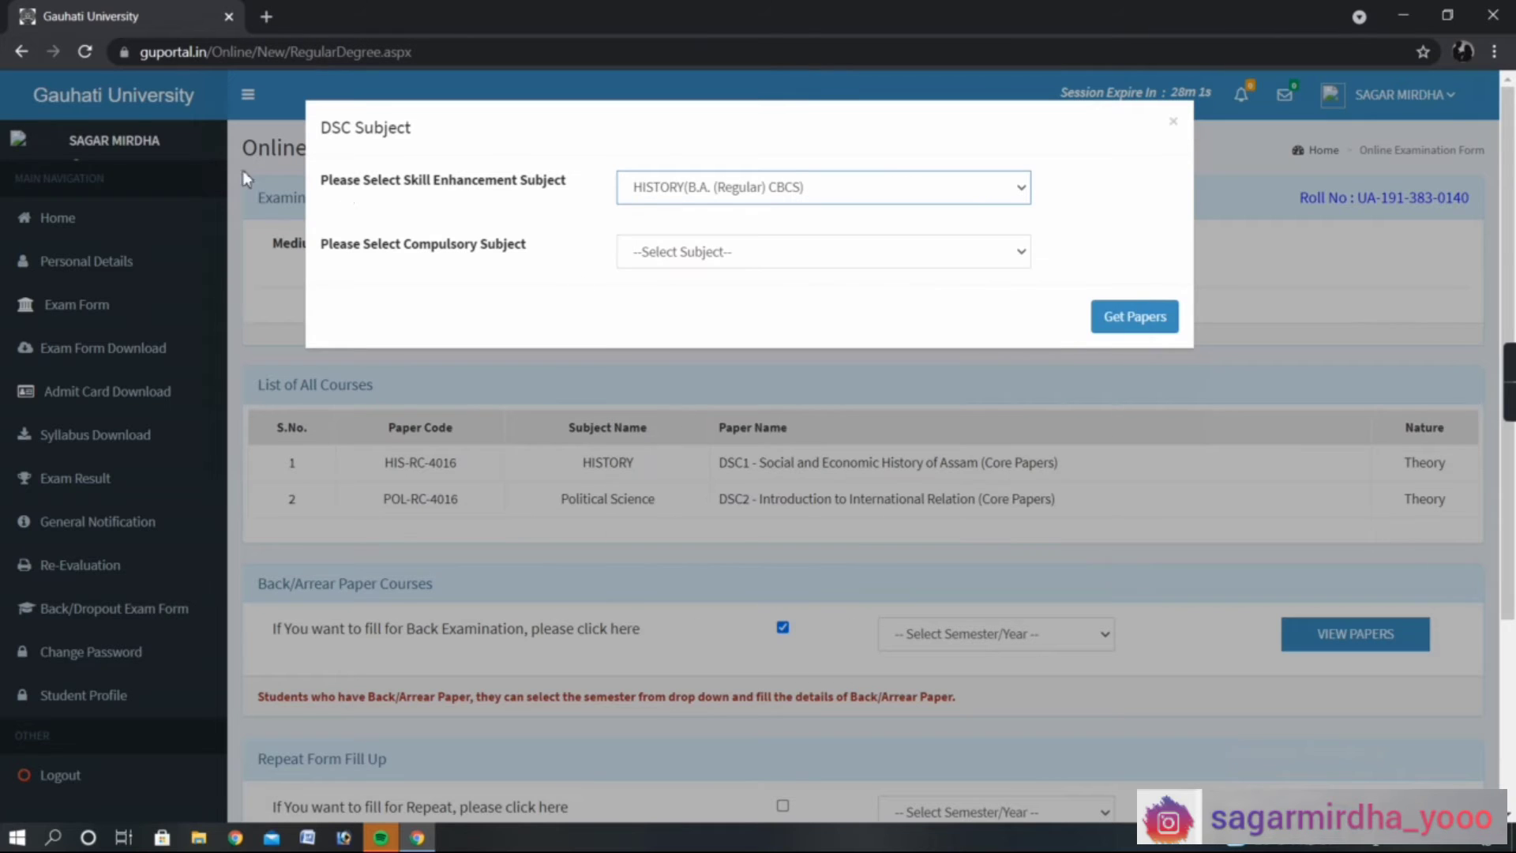
click(780, 265)
click(715, 376)
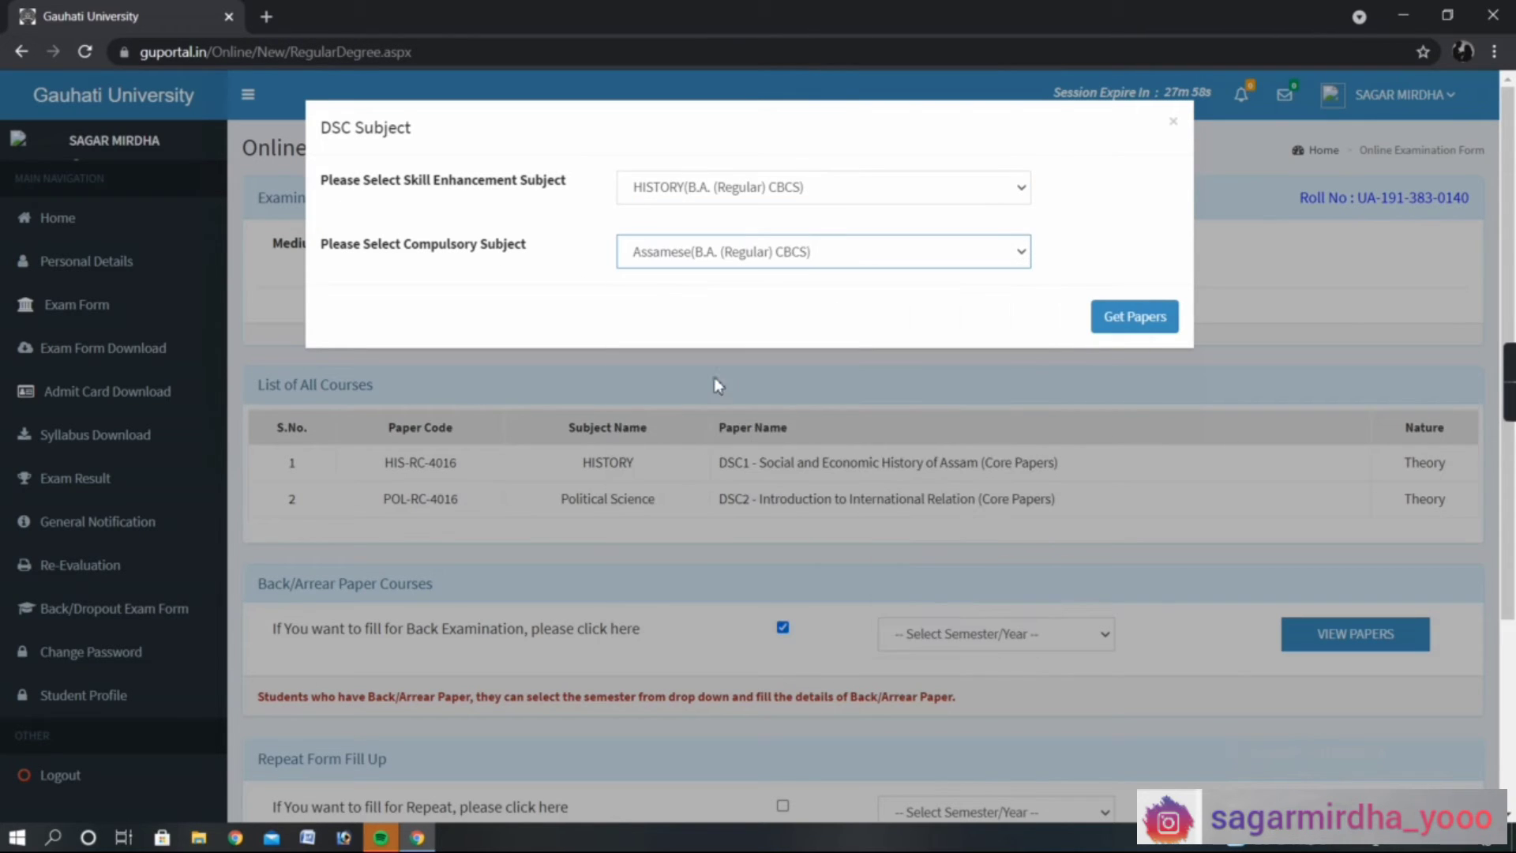
click(1124, 325)
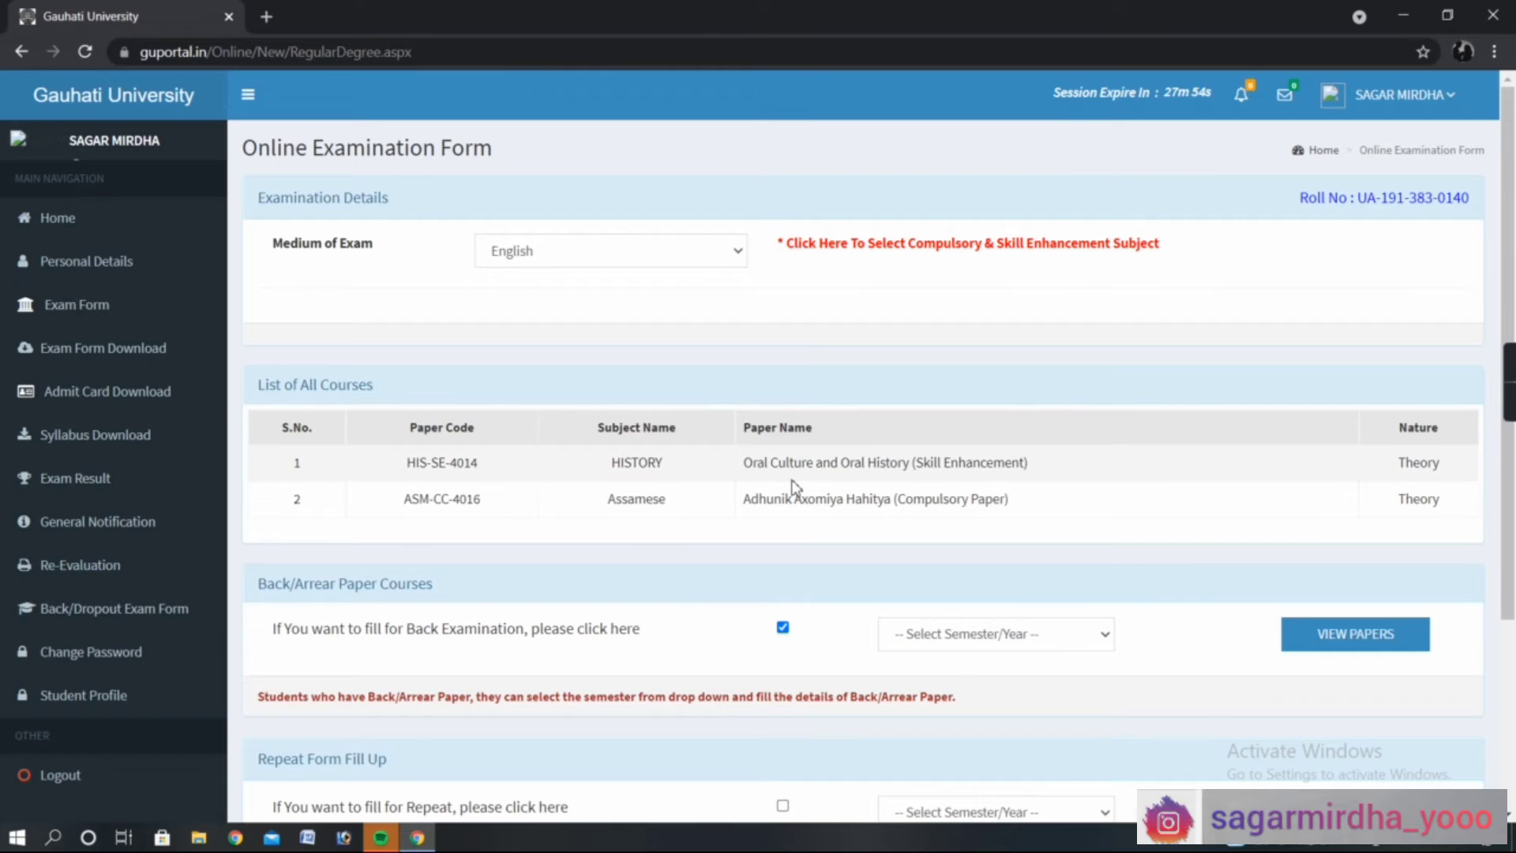
Untick Back Examination, try submitting the form, and dismiss the at-least-four-papers warning
scroll(575, 440, down, 1)
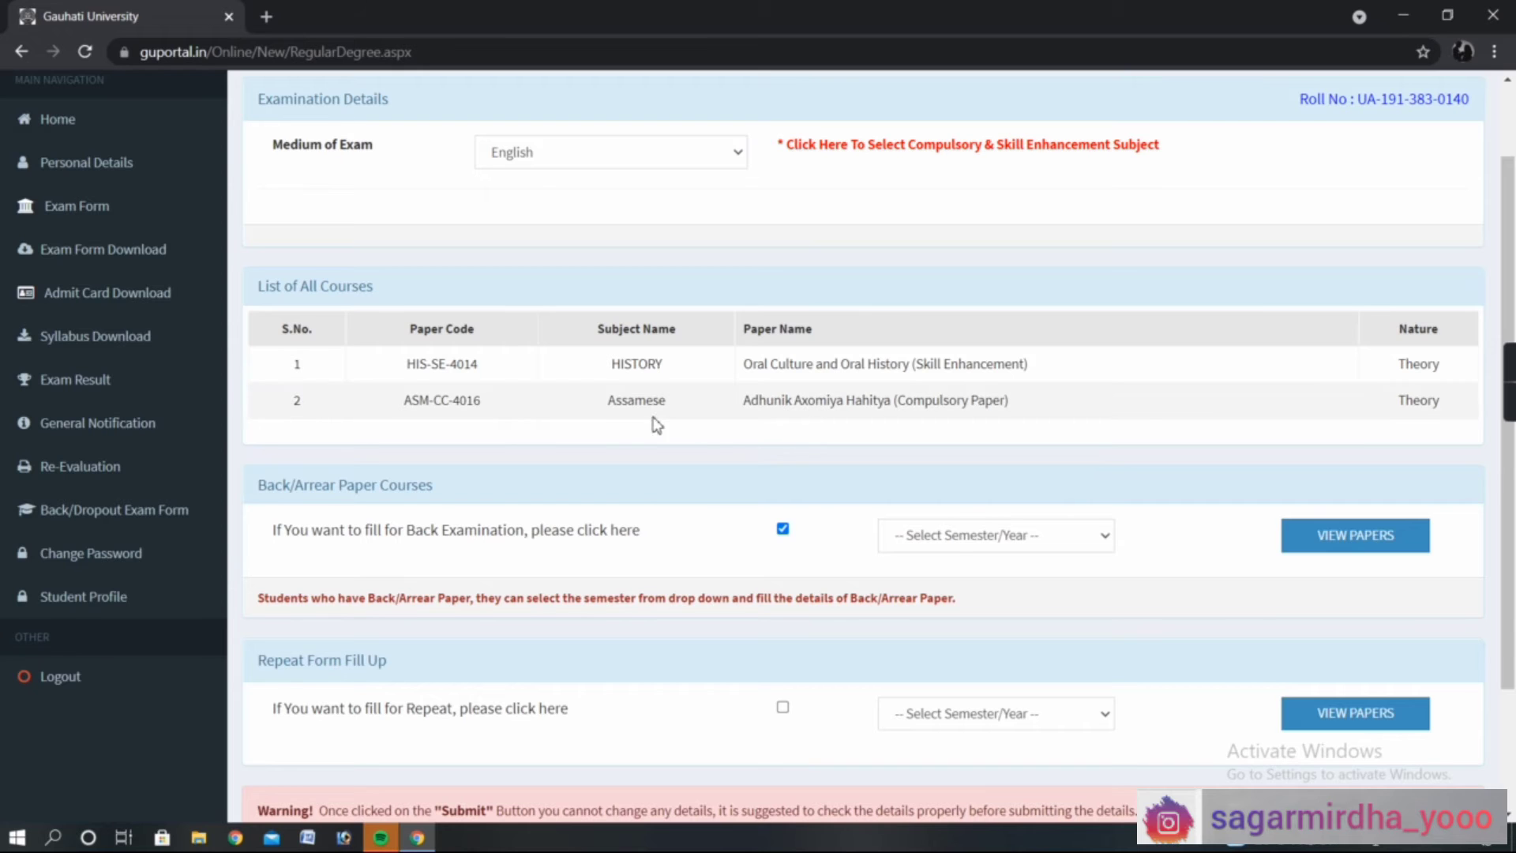
scroll(837, 418, up, 1)
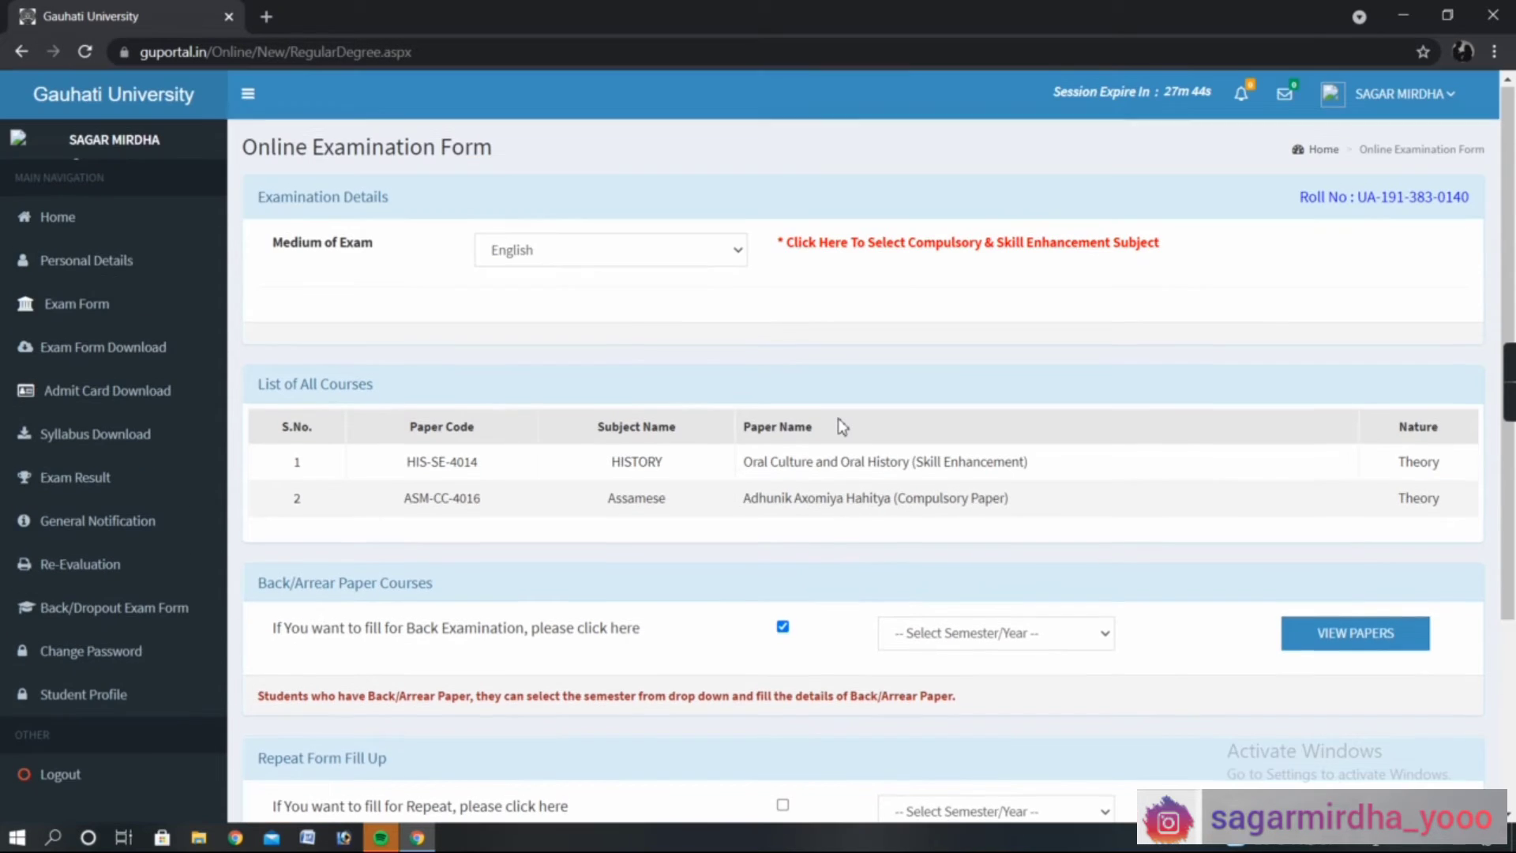
scroll(795, 427, down, 3)
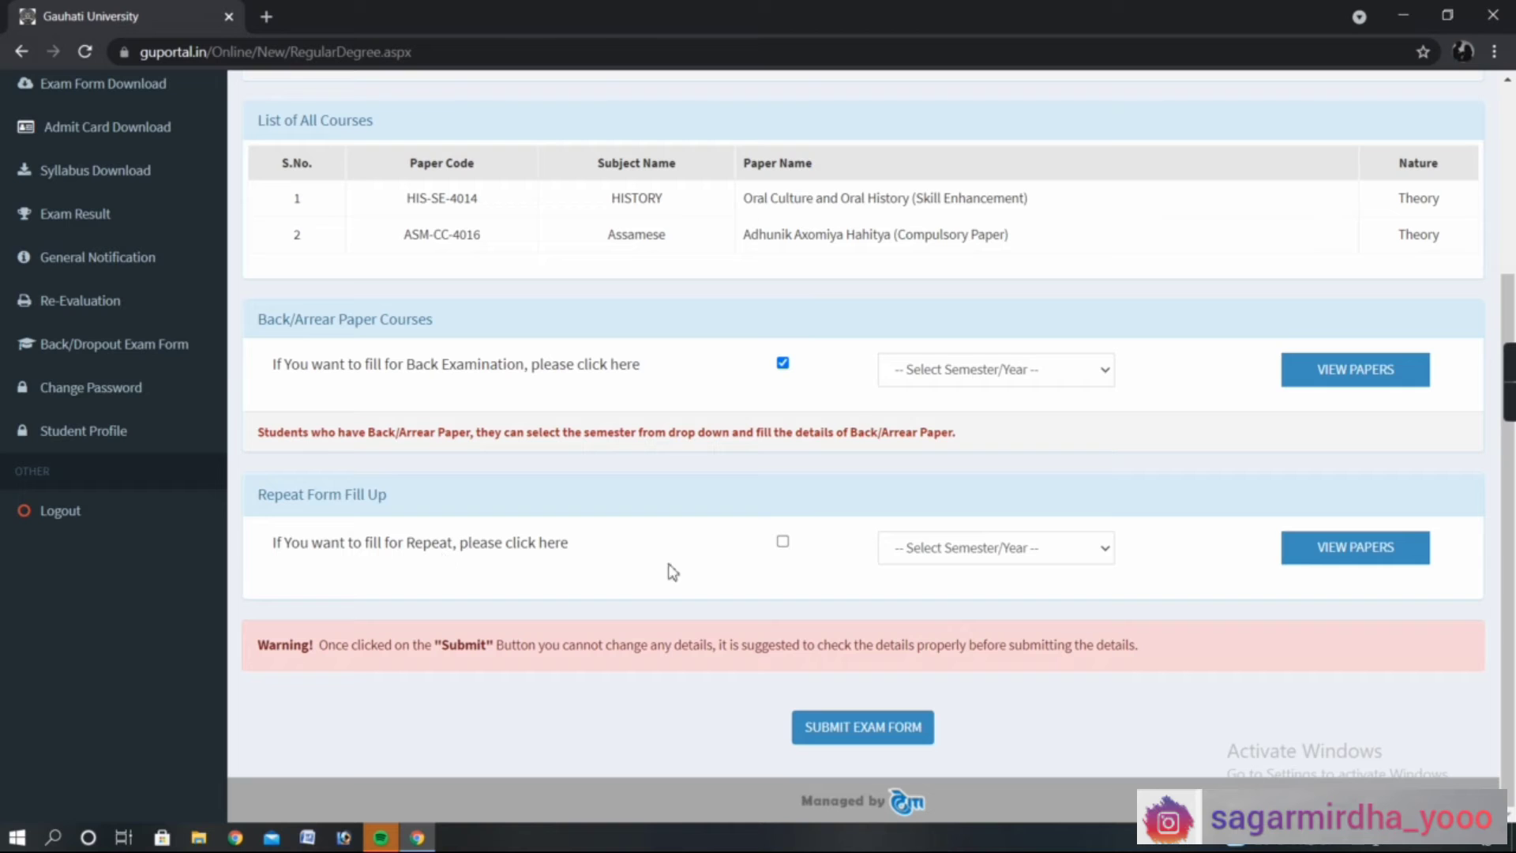
click(782, 362)
click(890, 734)
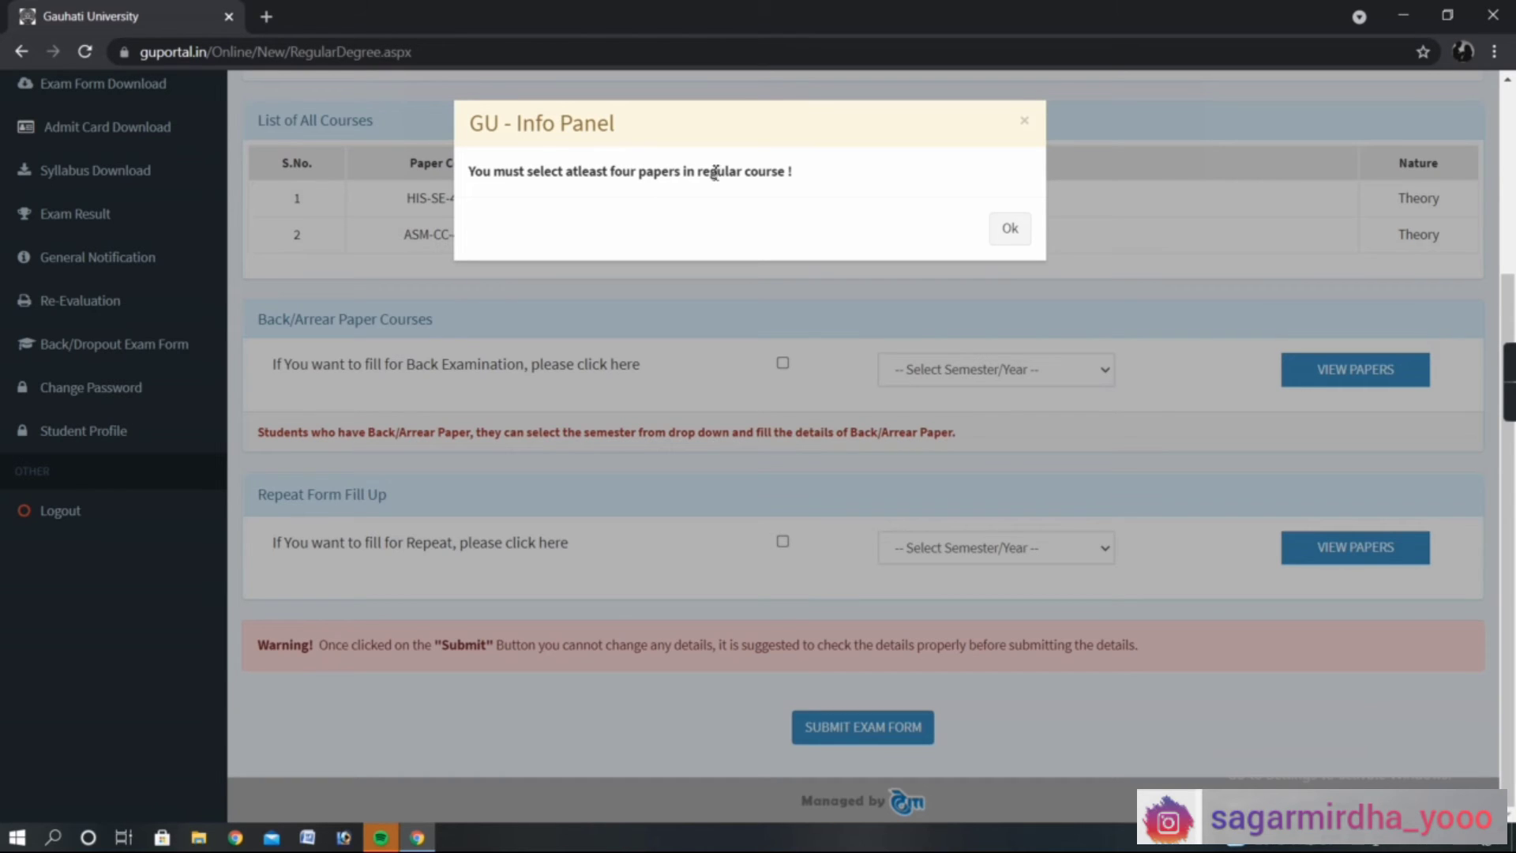
click(1006, 226)
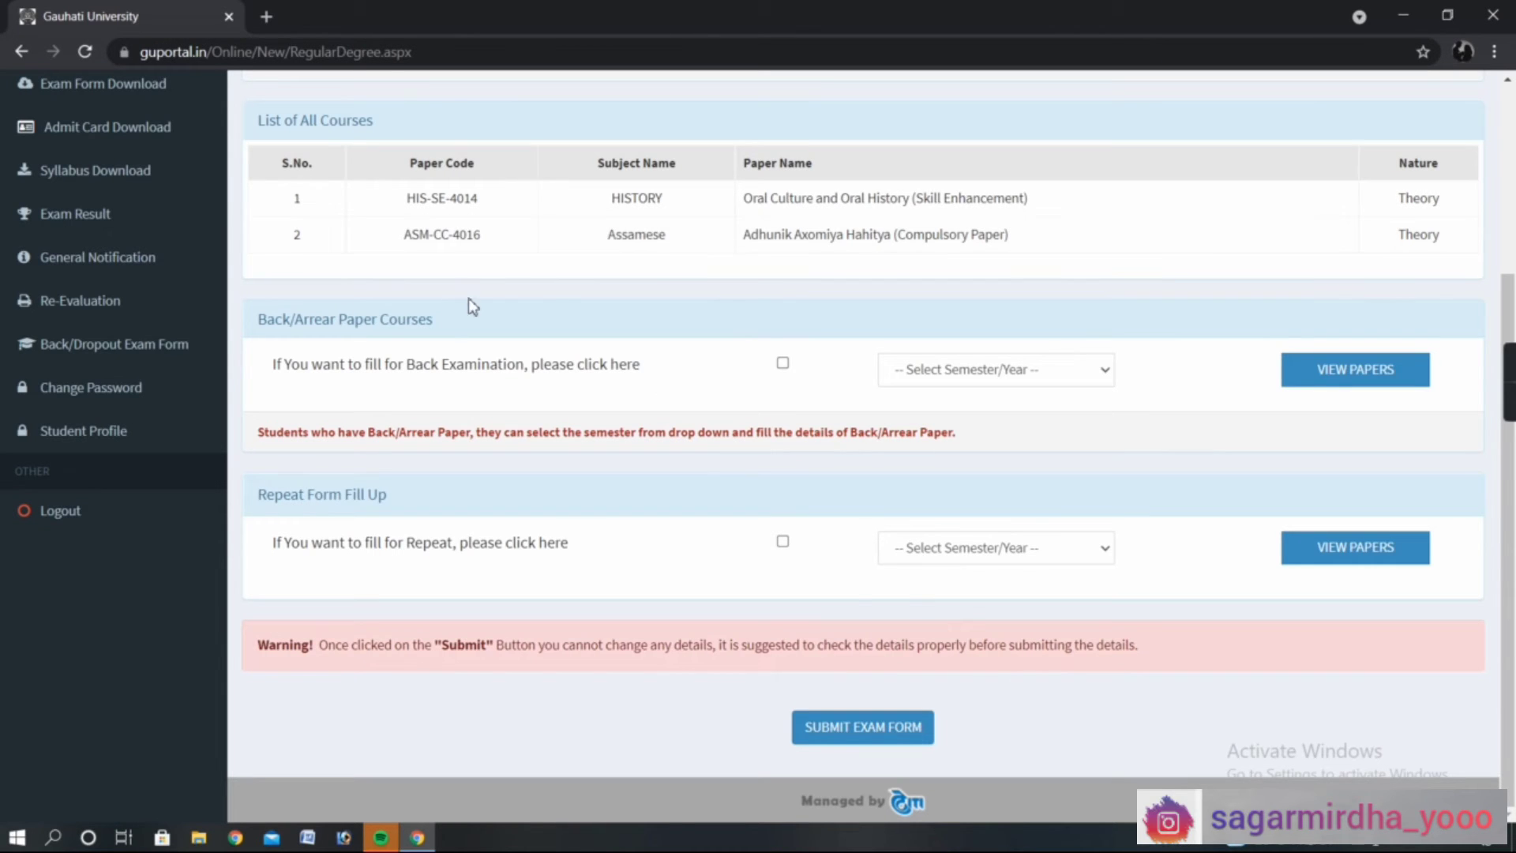
Review the course list showing HIS-SE-4014 and ASM-CC-4016, ending back at the top
scroll(567, 300, up, 3)
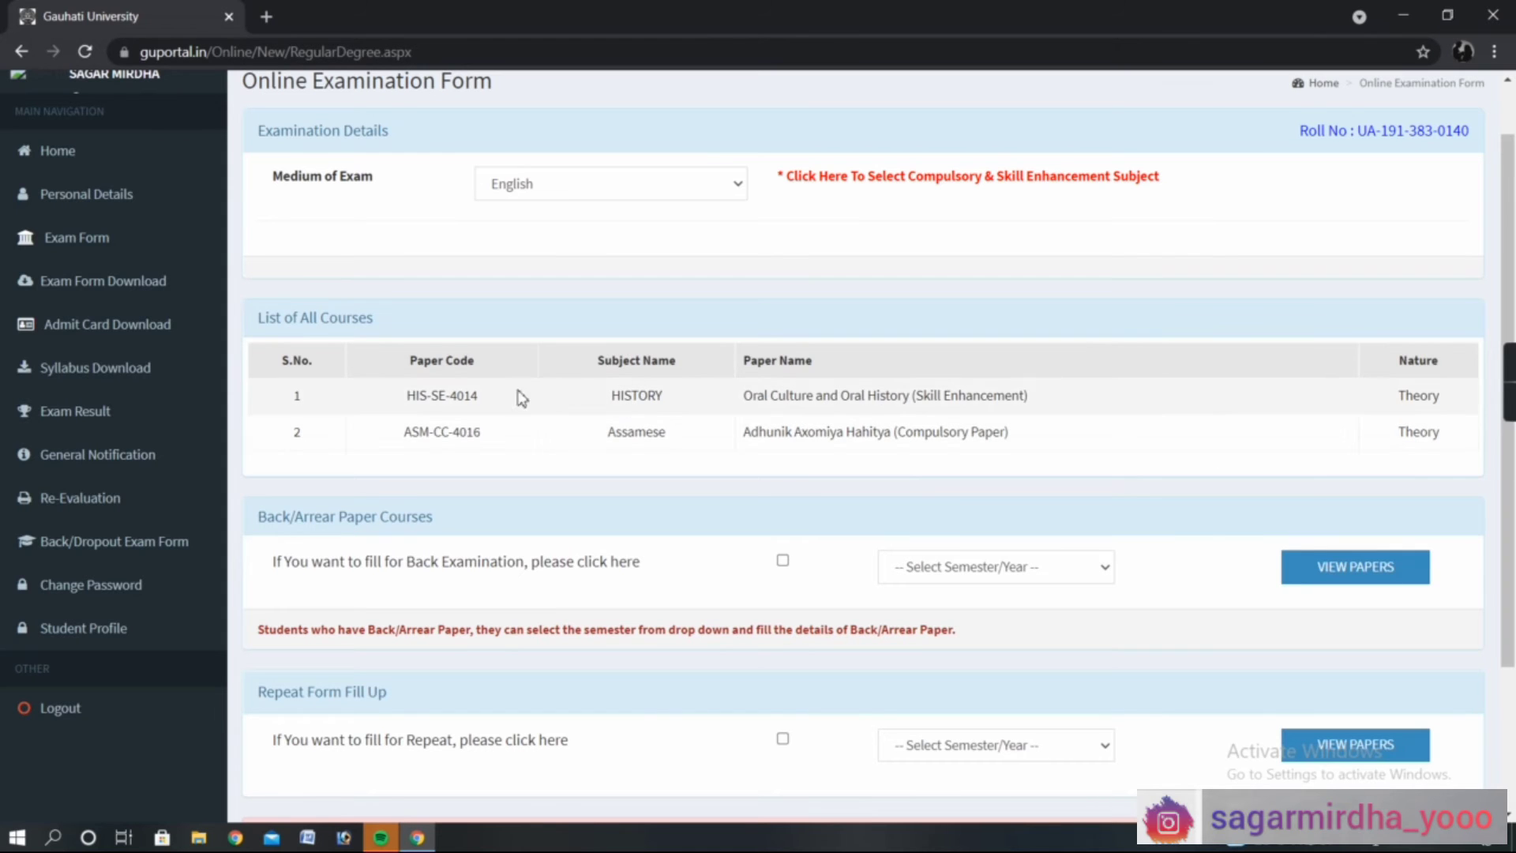
scroll(503, 457, down, 3)
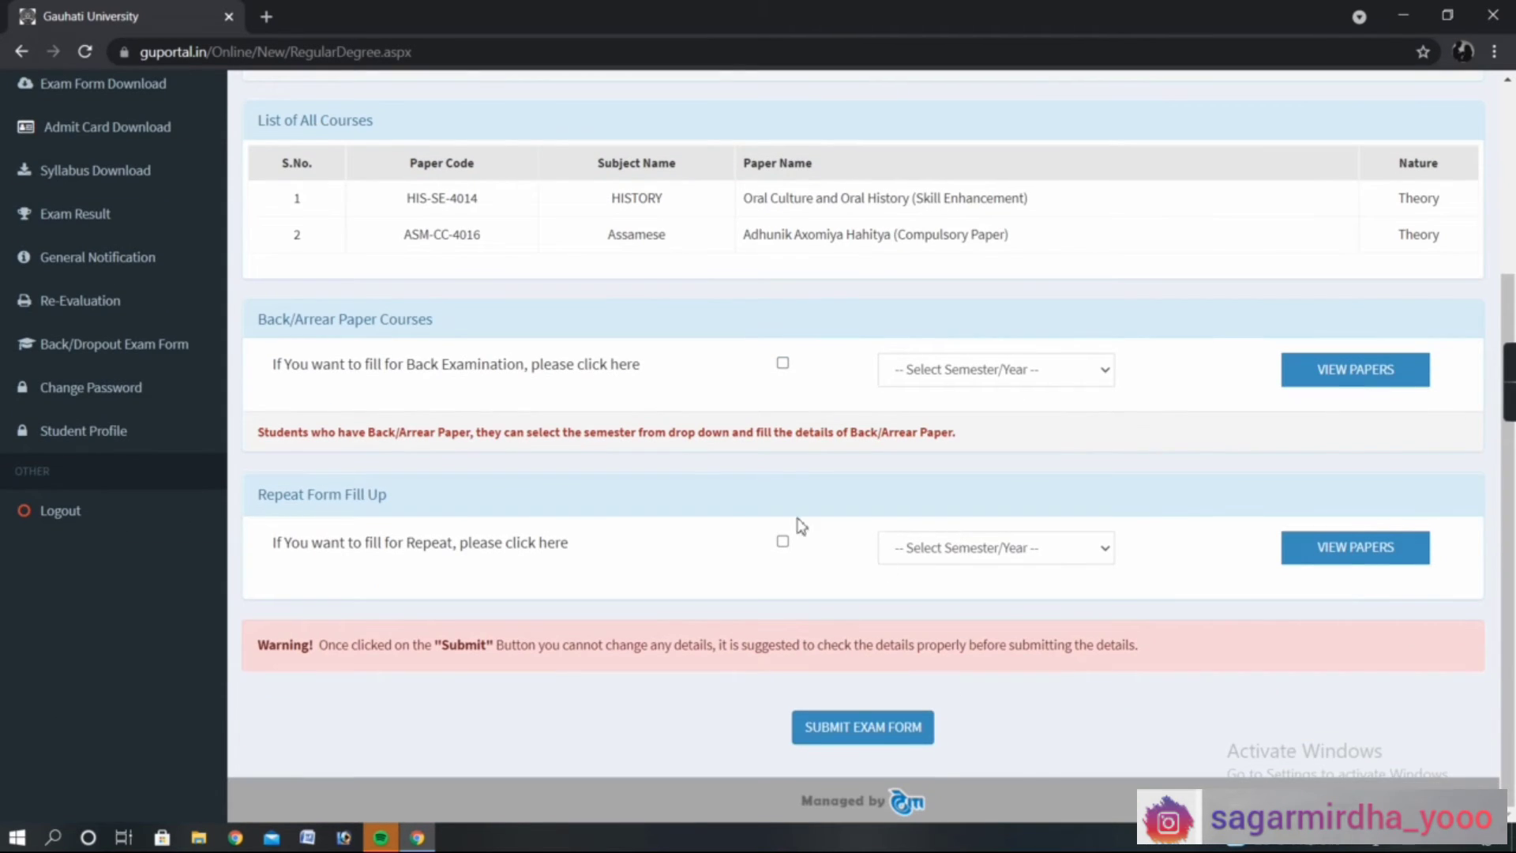
scroll(734, 495, up, 1)
scroll(733, 491, up, 2)
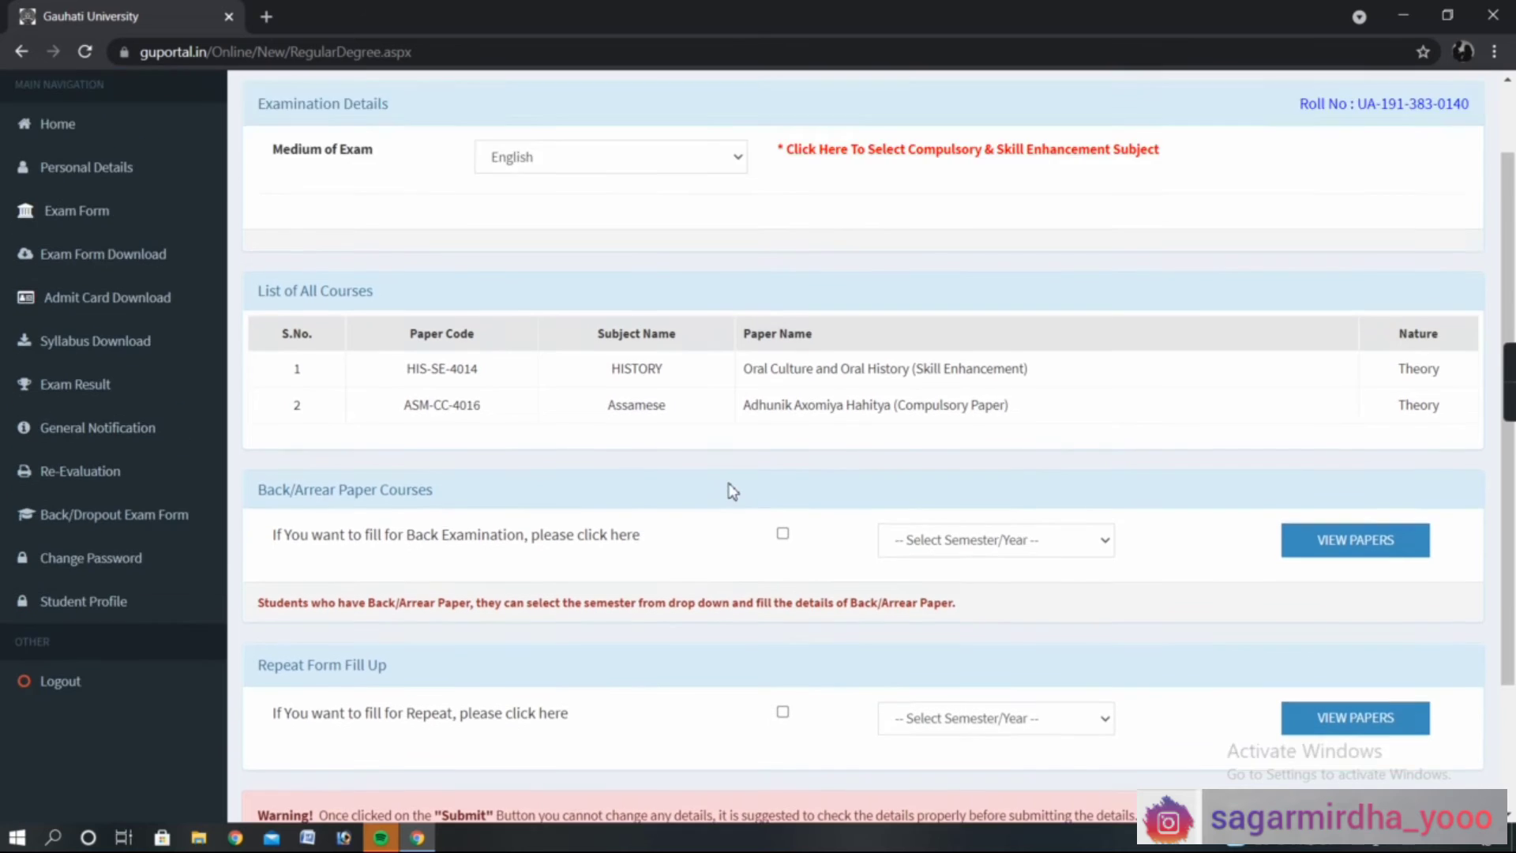
scroll(453, 355, down, 3)
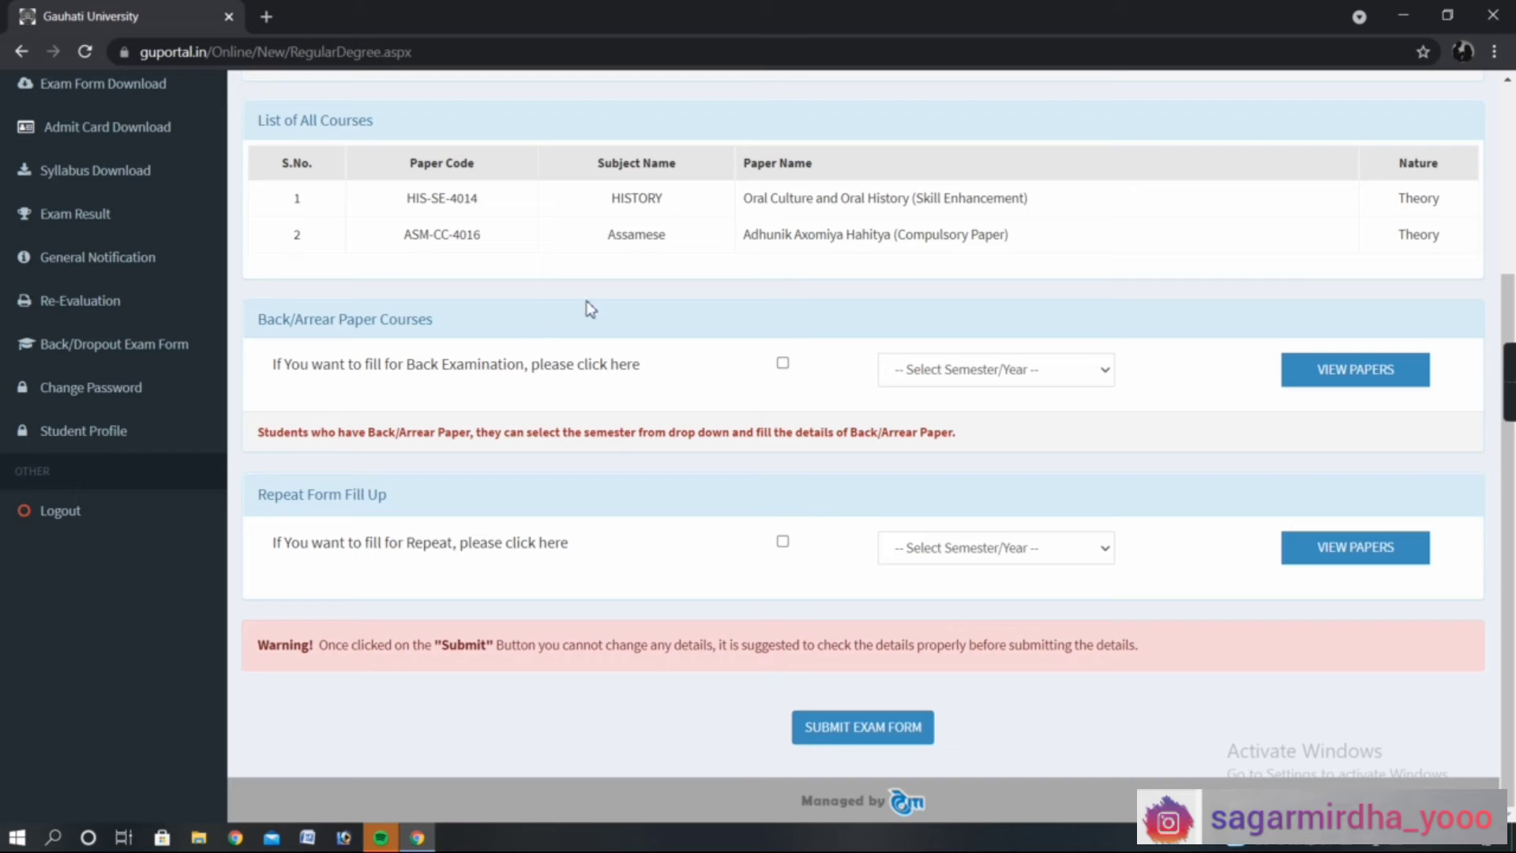
scroll(598, 395, up, 3)
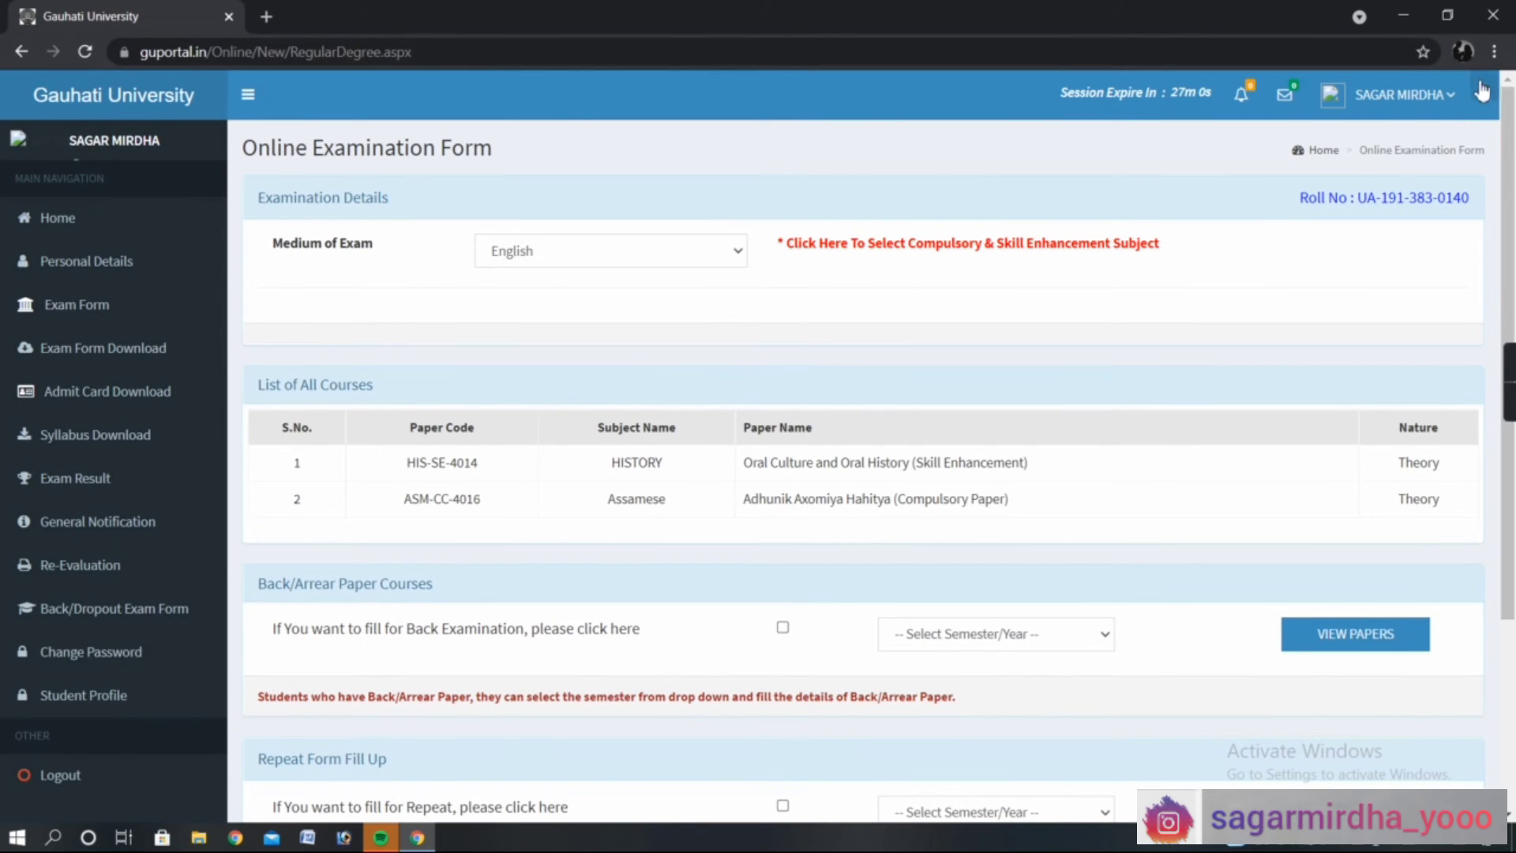
Sign out and return to the Student Portal (Examination Forms Login) page
click(1442, 94)
click(1435, 319)
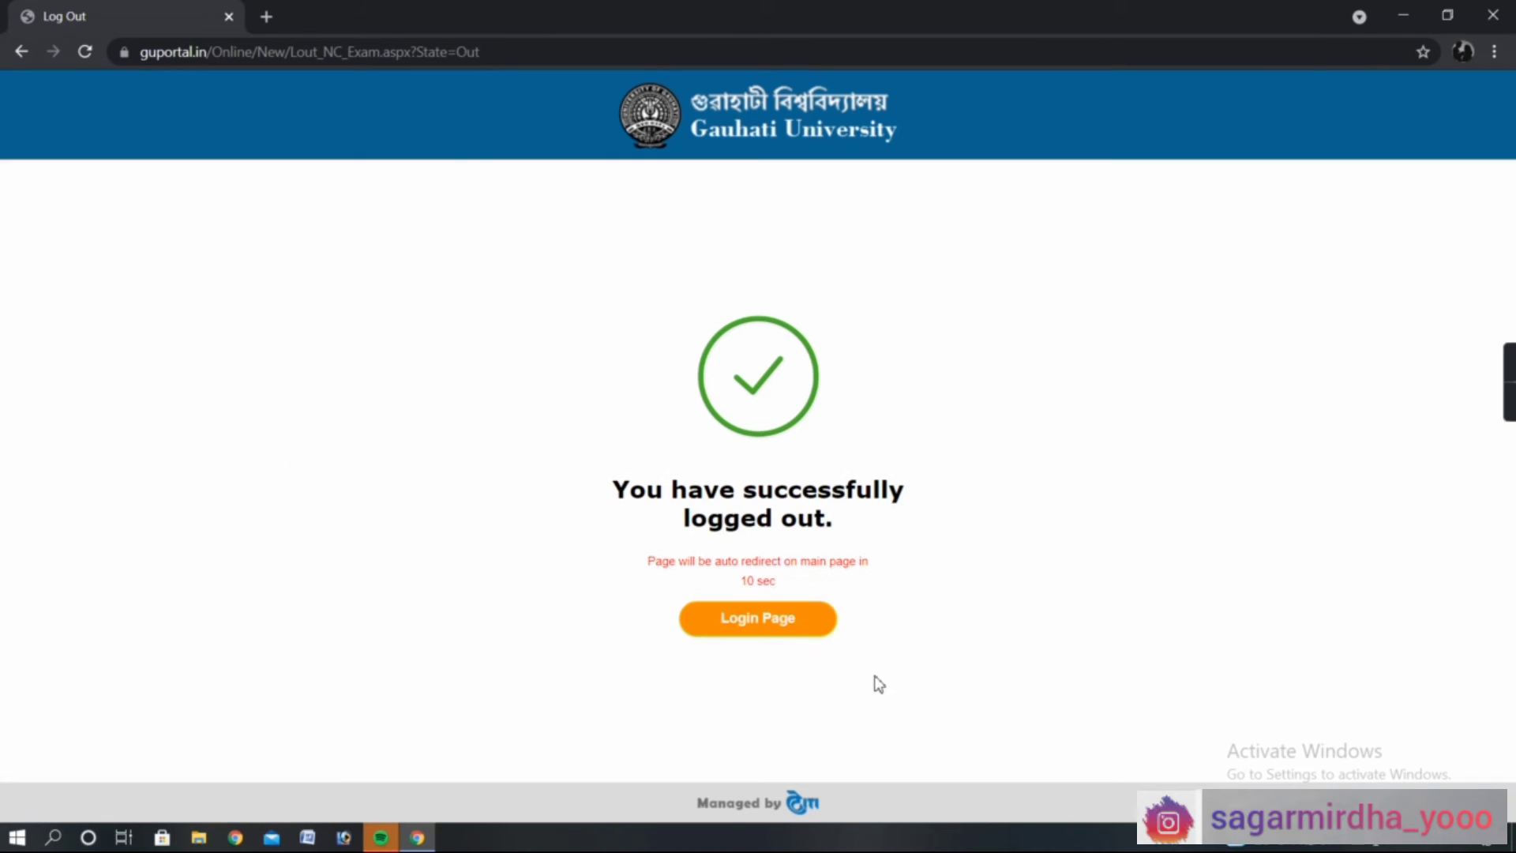
click(772, 627)
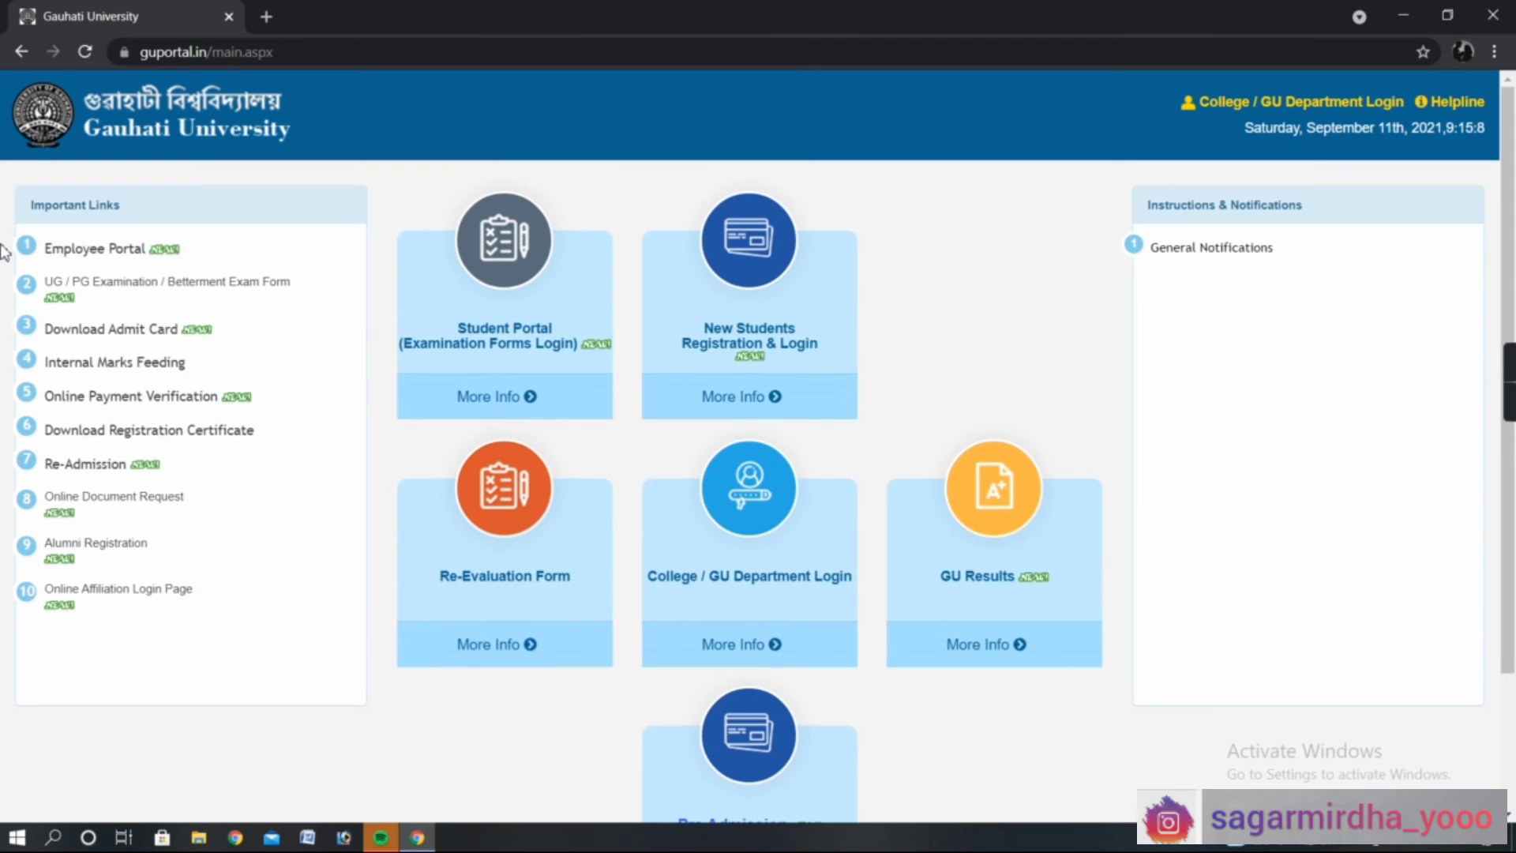
click(544, 344)
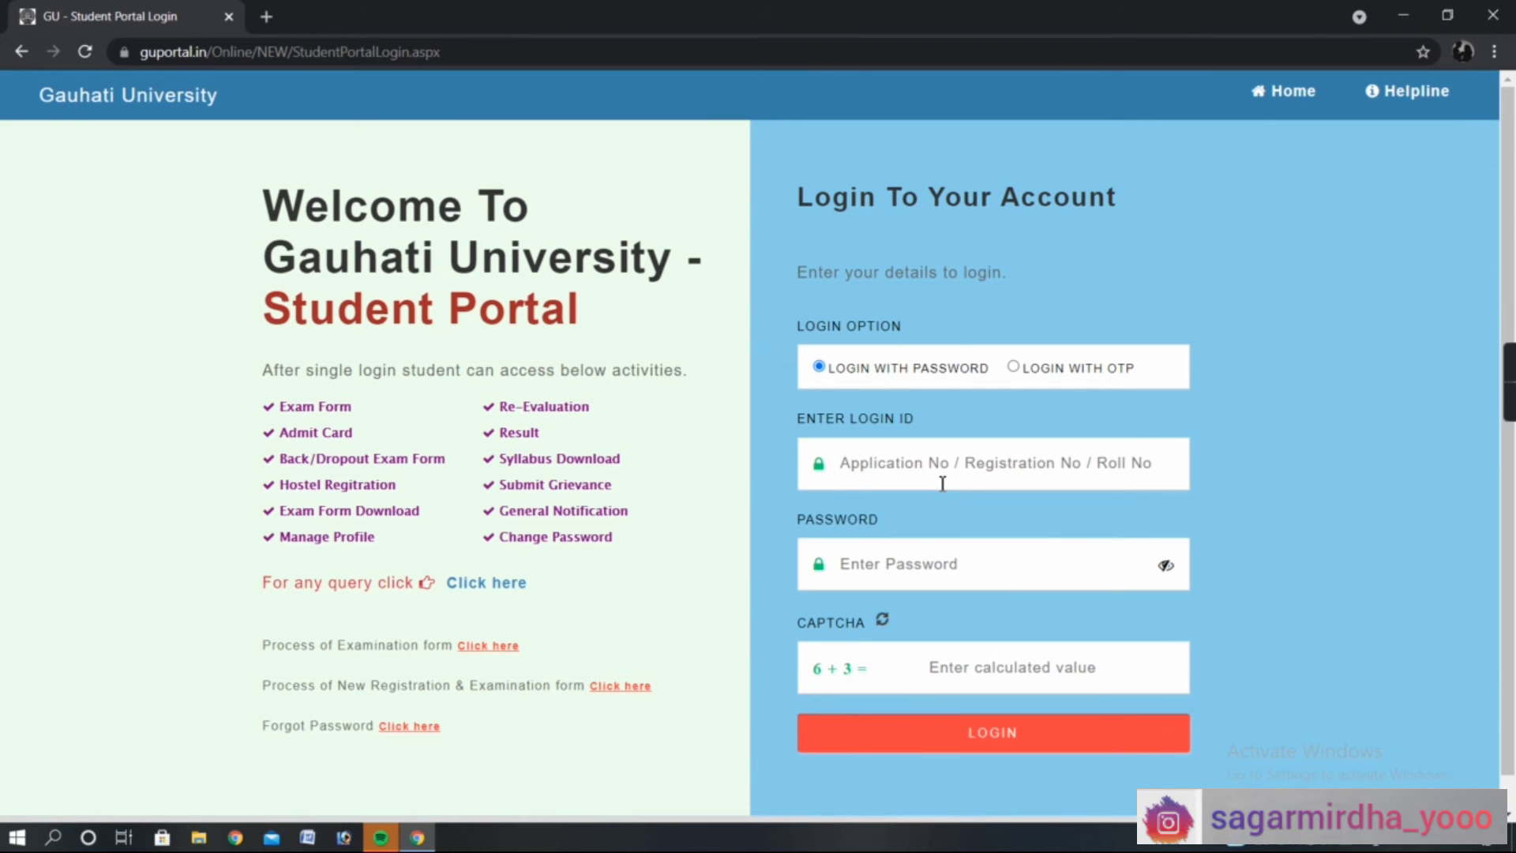
Log back in with the student's login ID, password and the solved captcha sum
click(941, 483)
text(a)
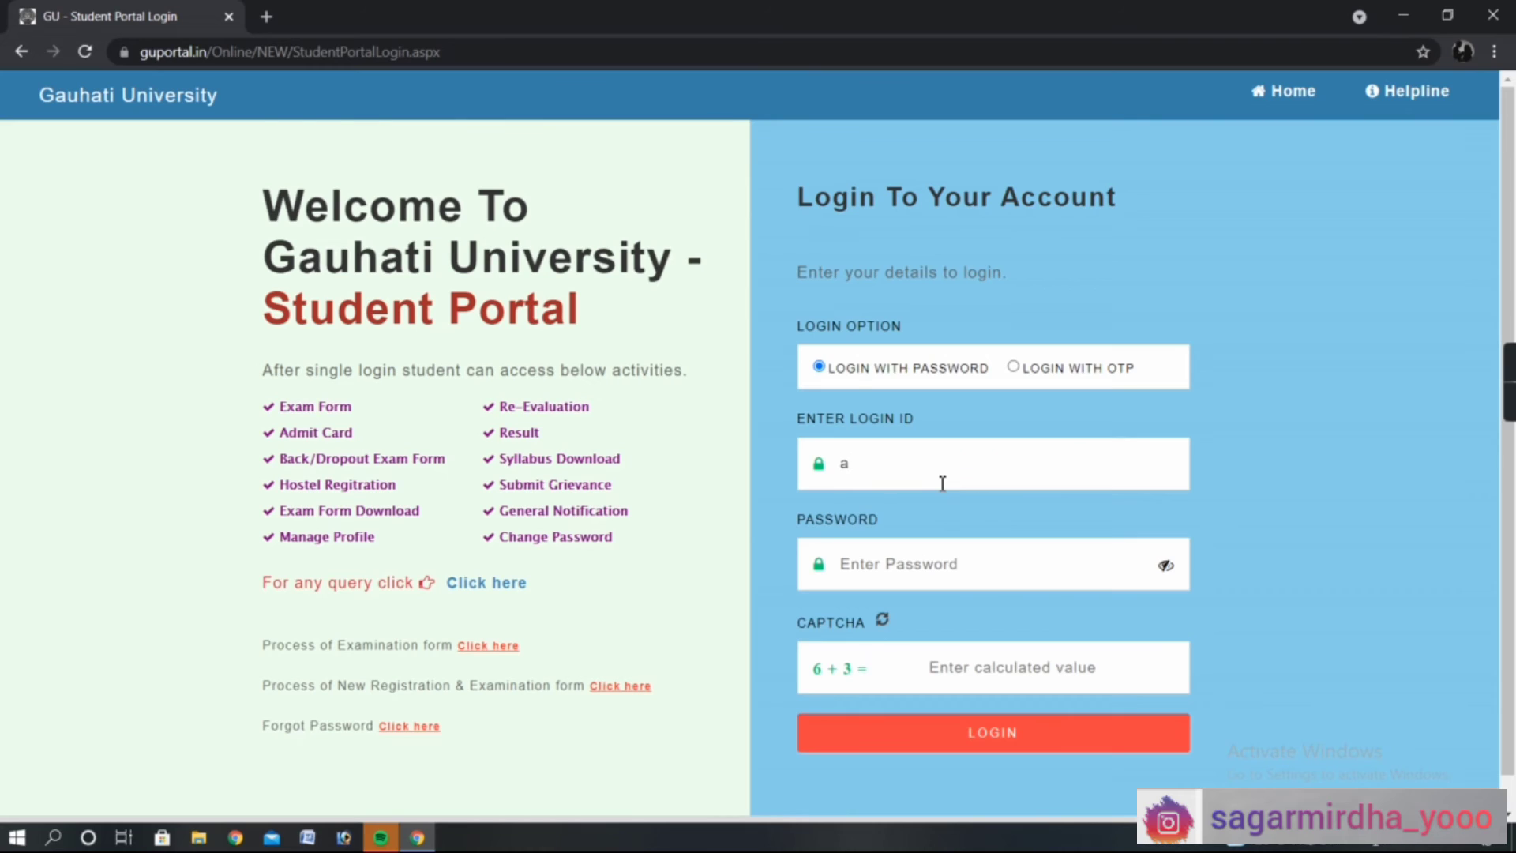
key(BackSpace)
text(A1)
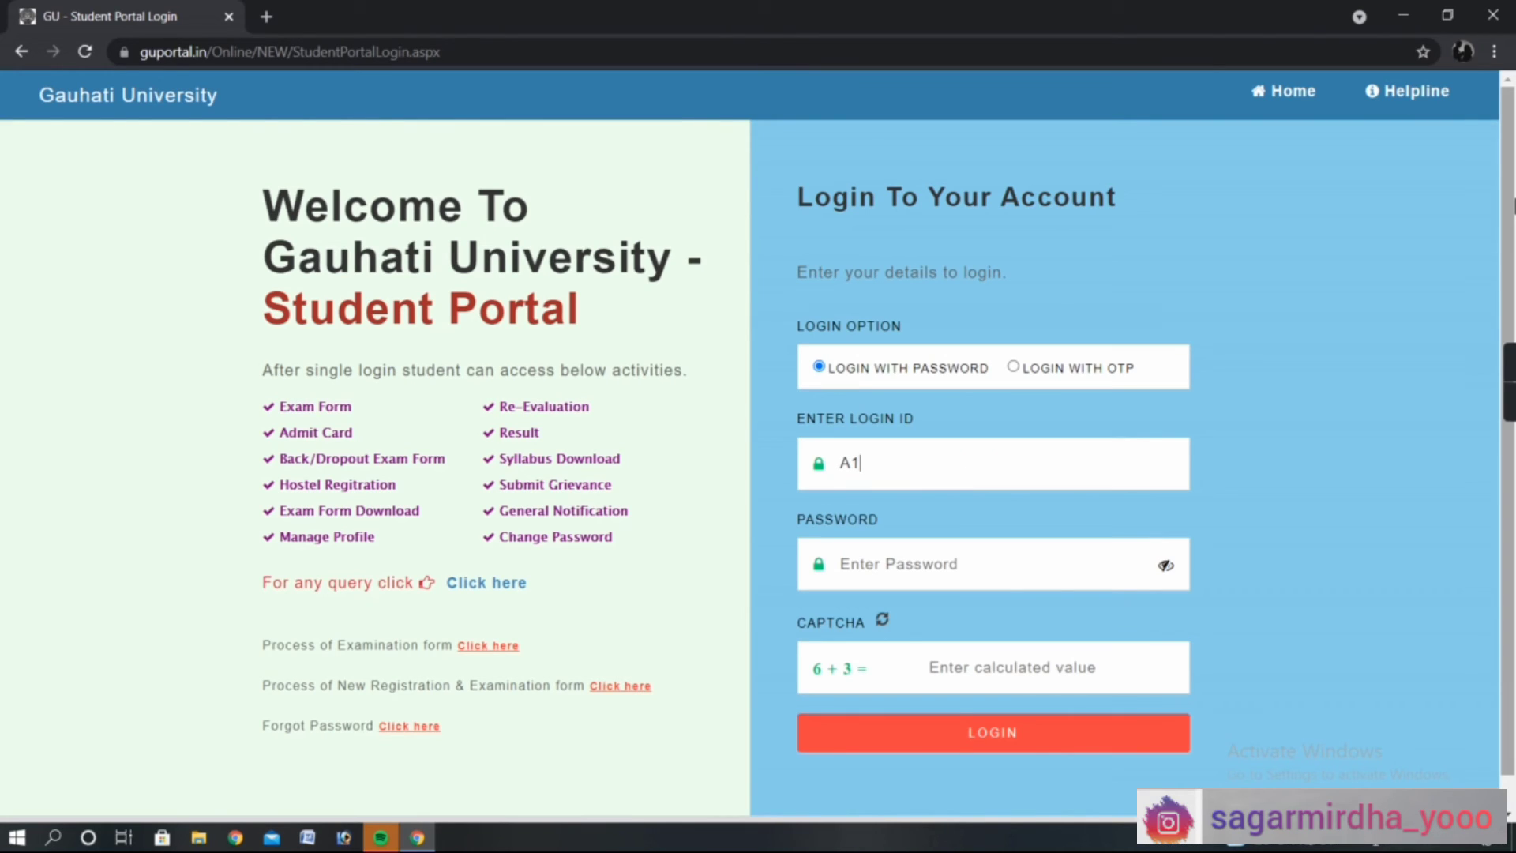
text(9057838)
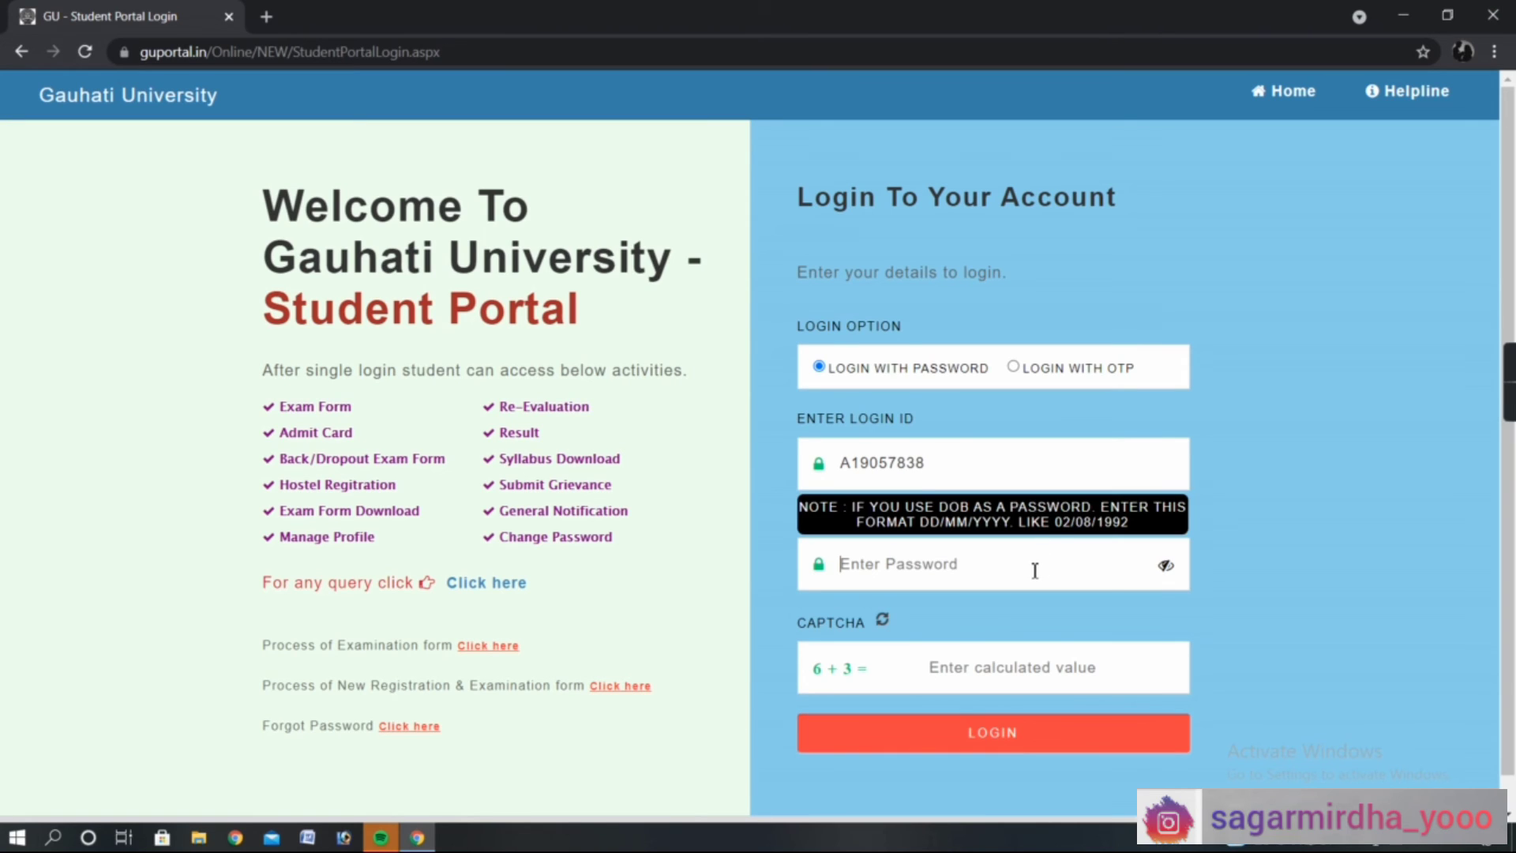
text(0)
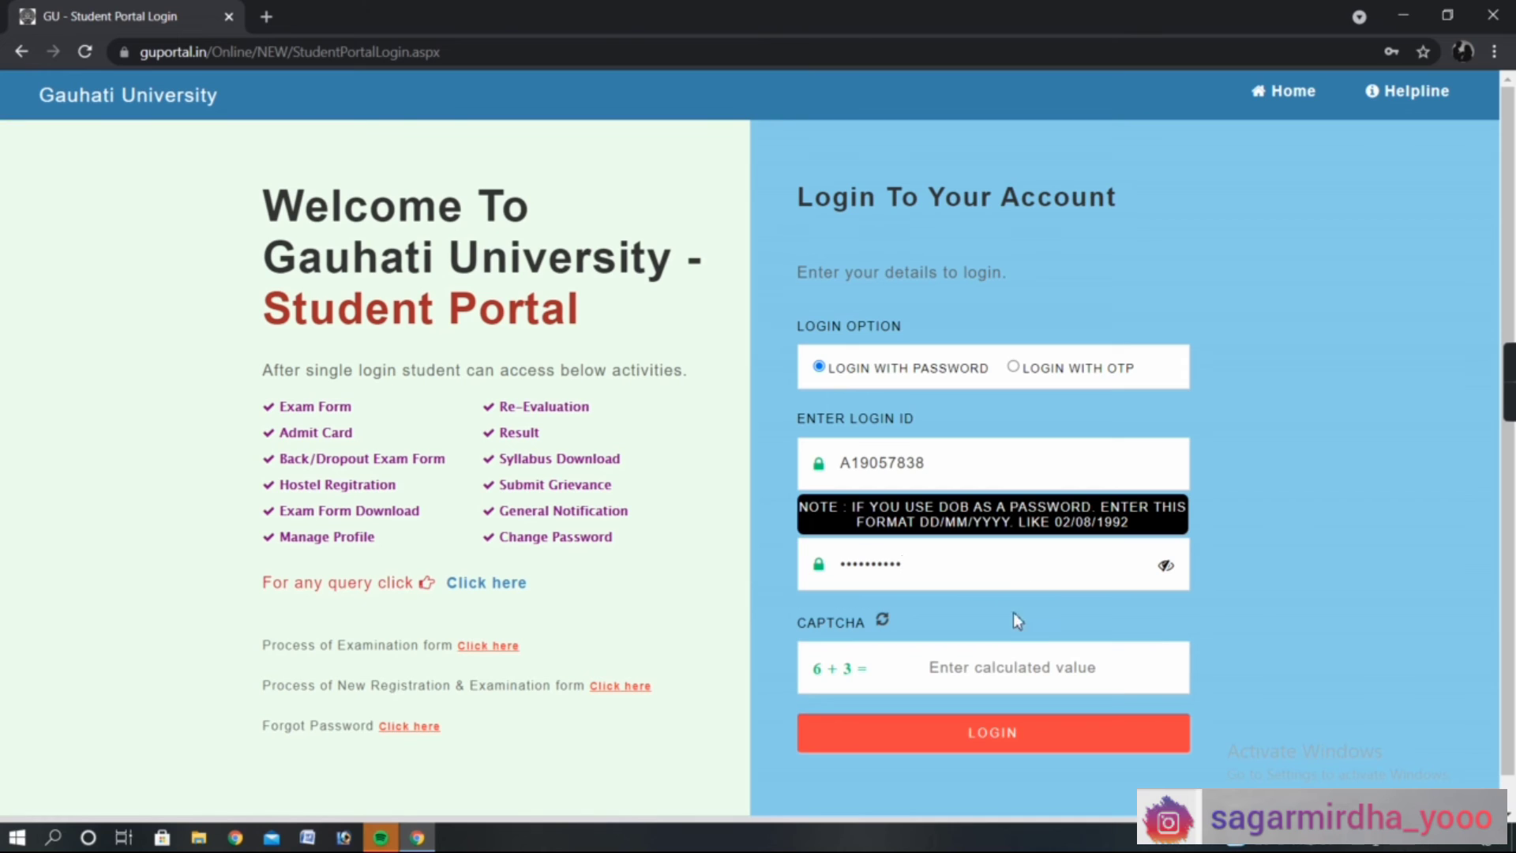
click(1029, 667)
text(9)
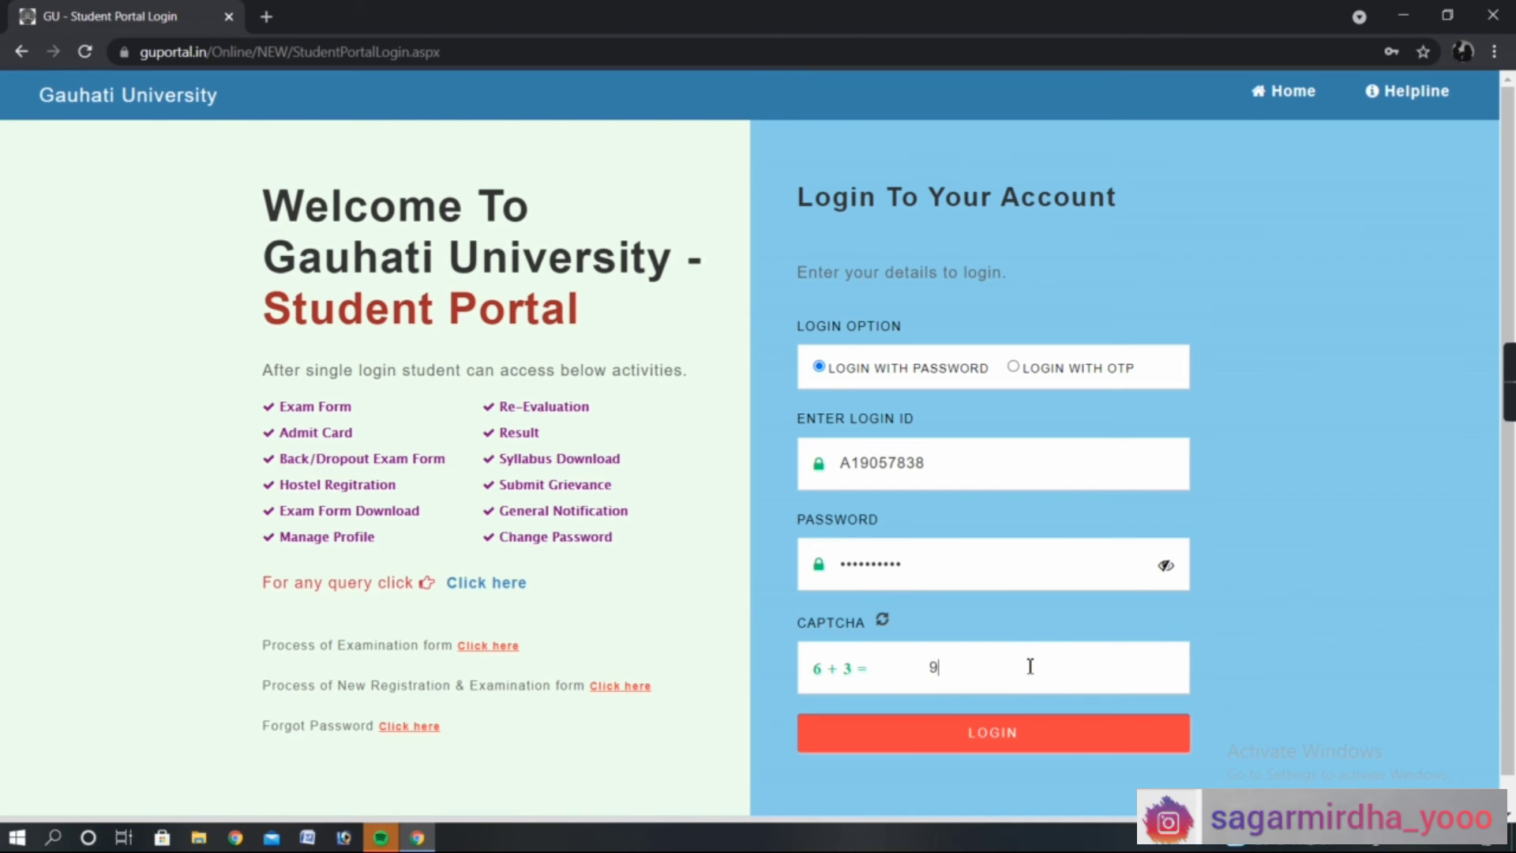
click(1009, 736)
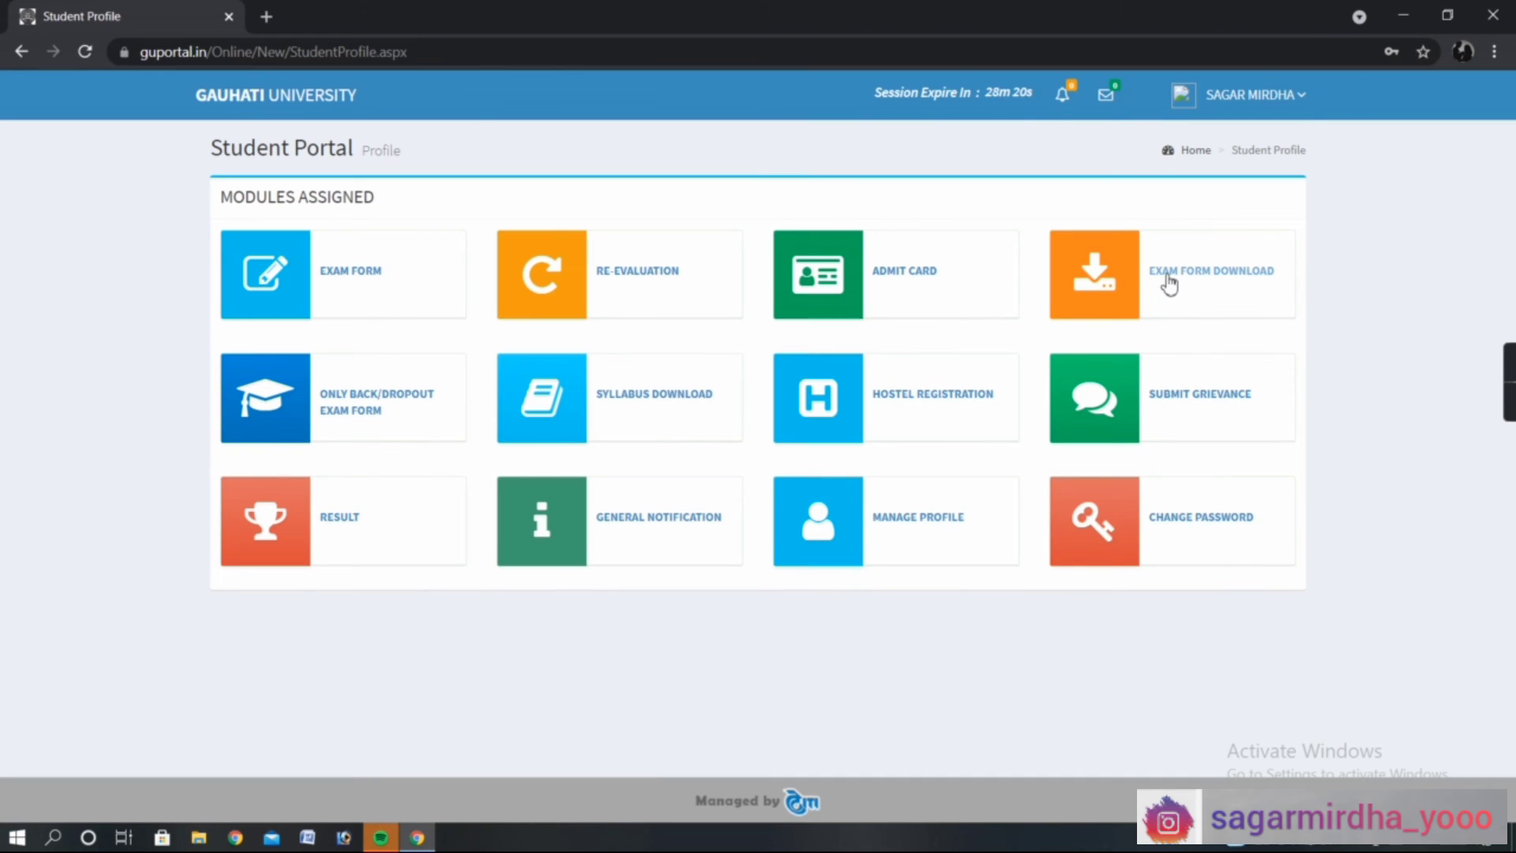
Open EXAM FORM DOWNLOAD to view the approved B.A. (Regular) CBCS semester 1–3 forms
click(1218, 282)
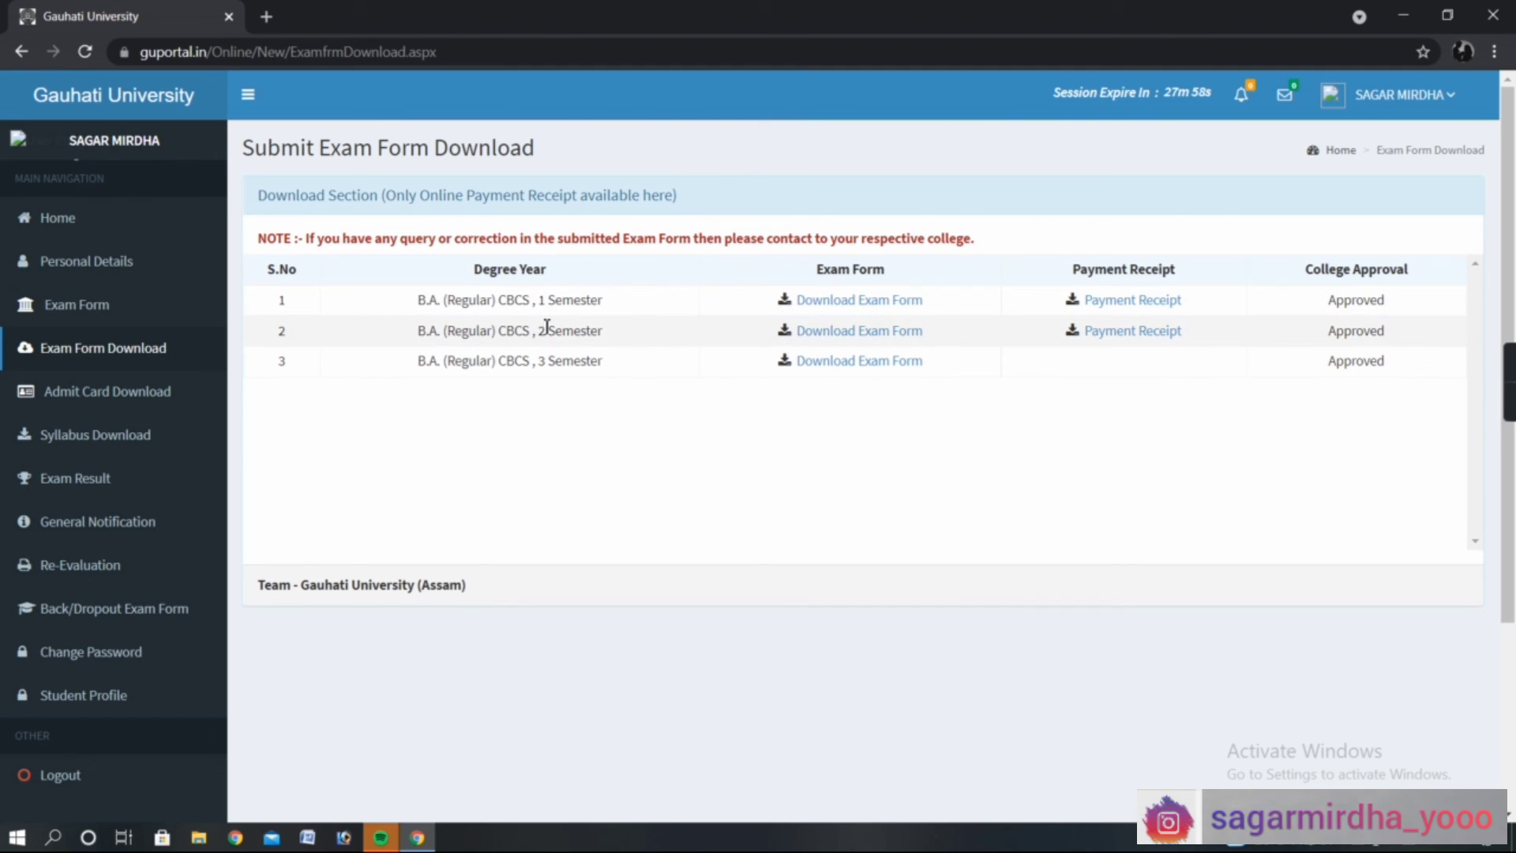
Sign out from the portal tab's account menu, then go Back to the logout confirmation
click(266, 16)
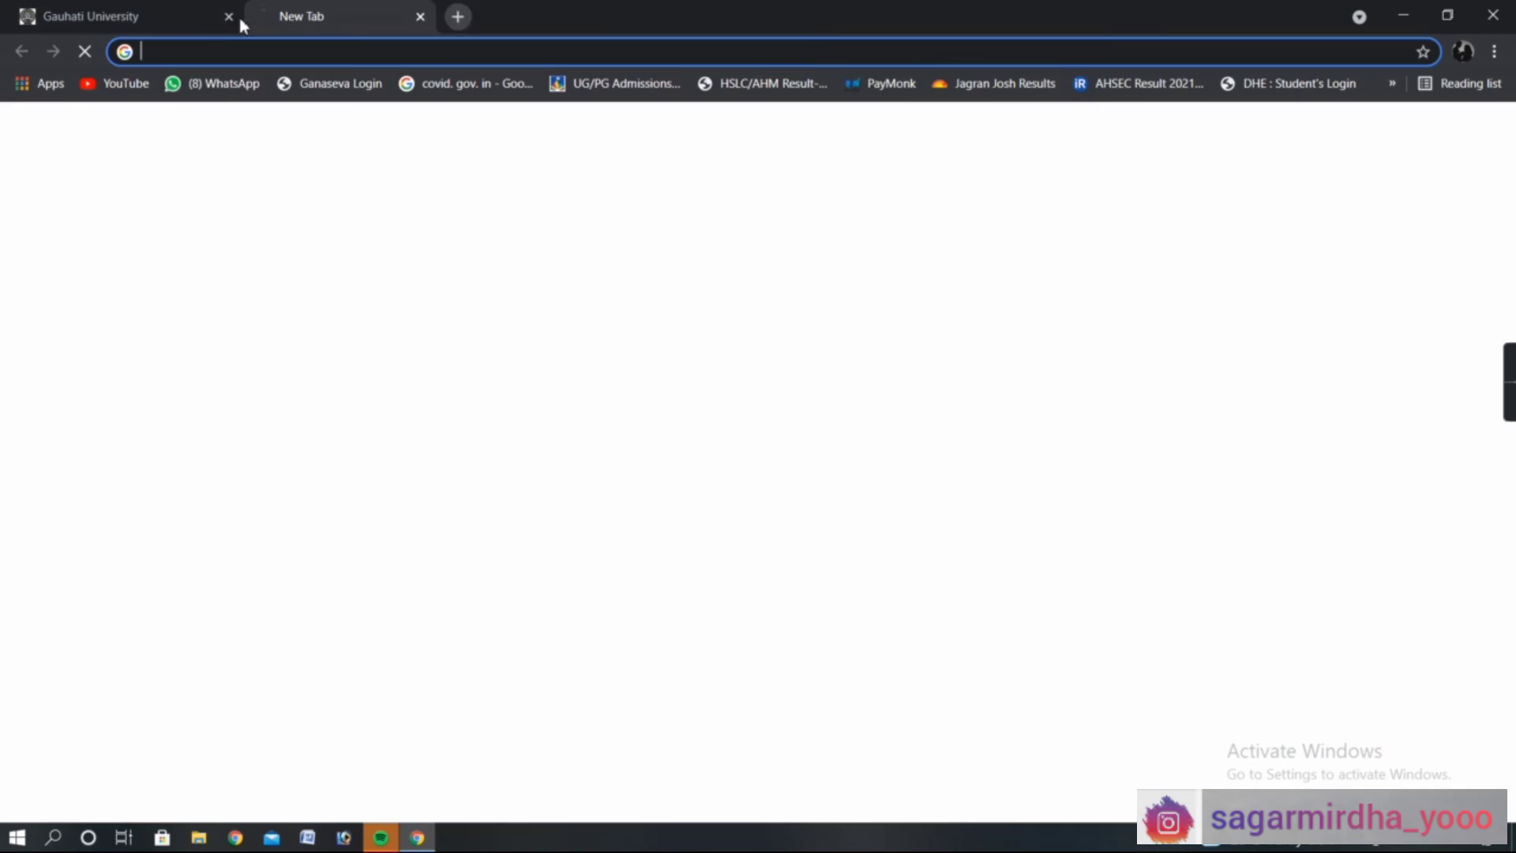
click(134, 12)
click(1413, 94)
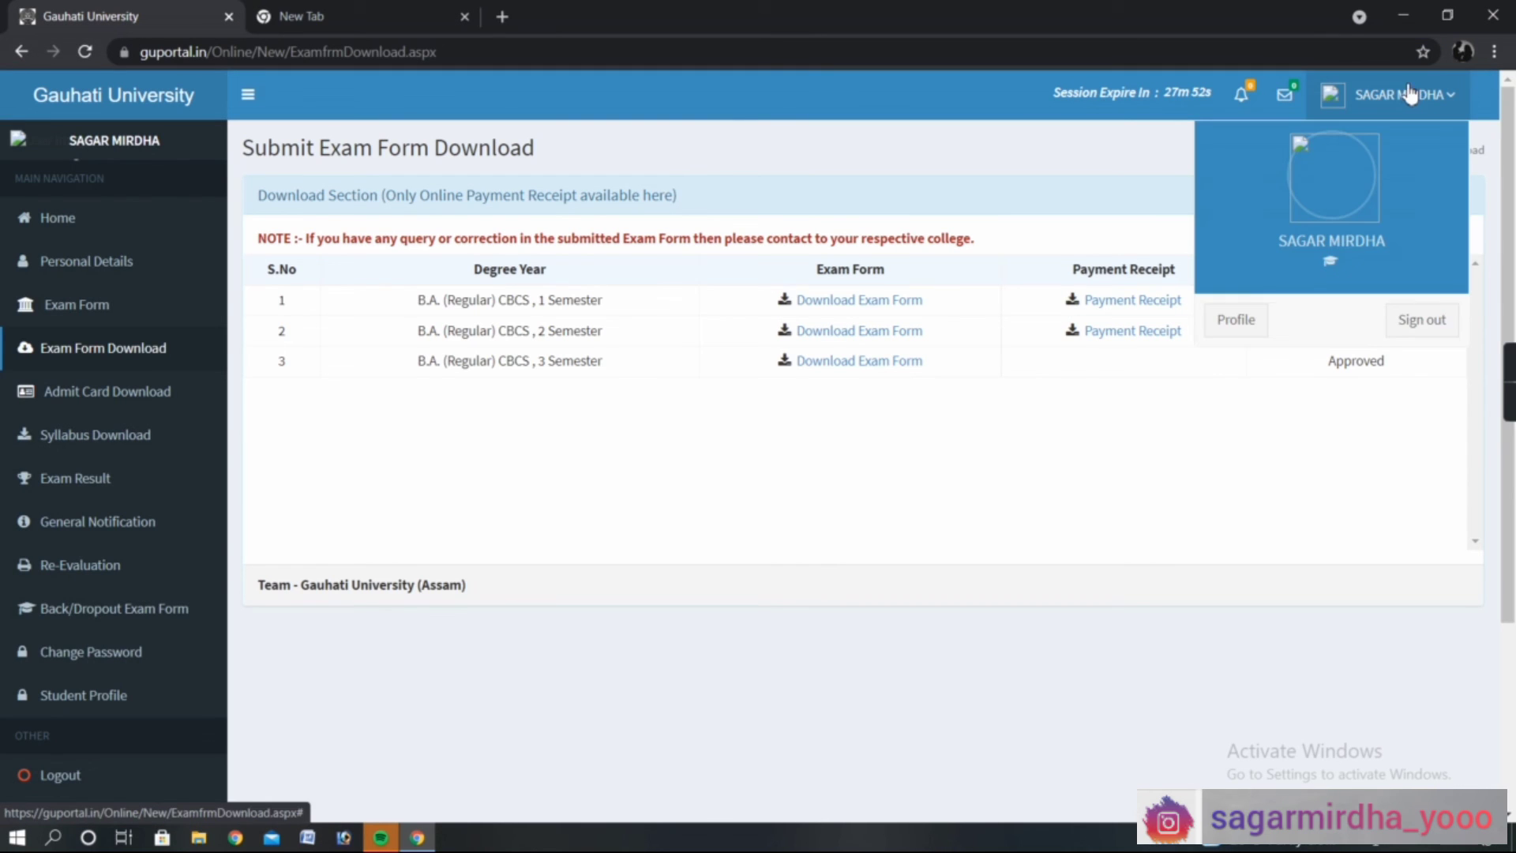
click(1425, 319)
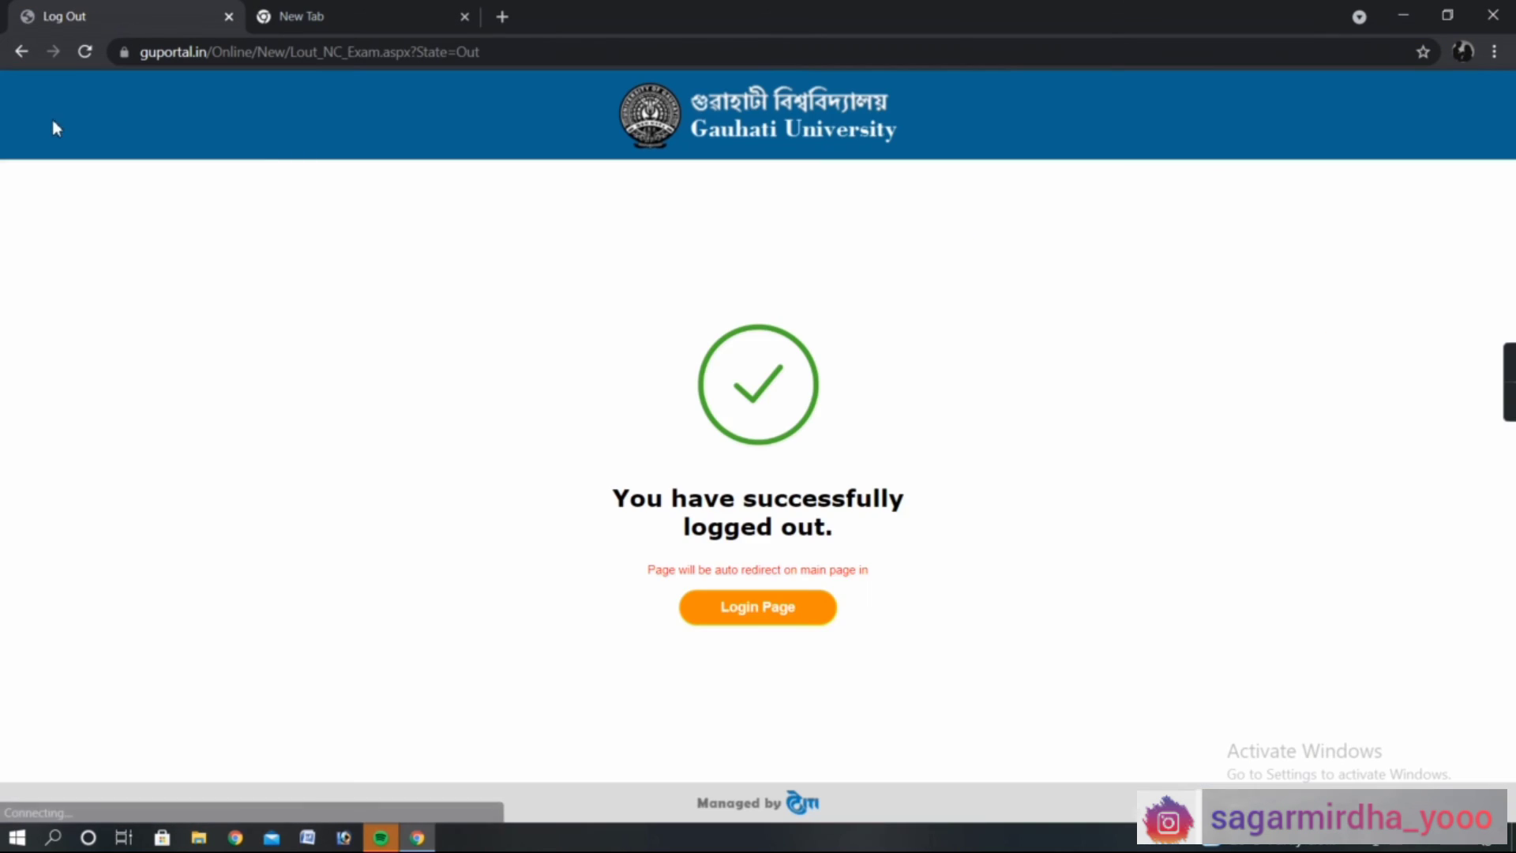
click(22, 52)
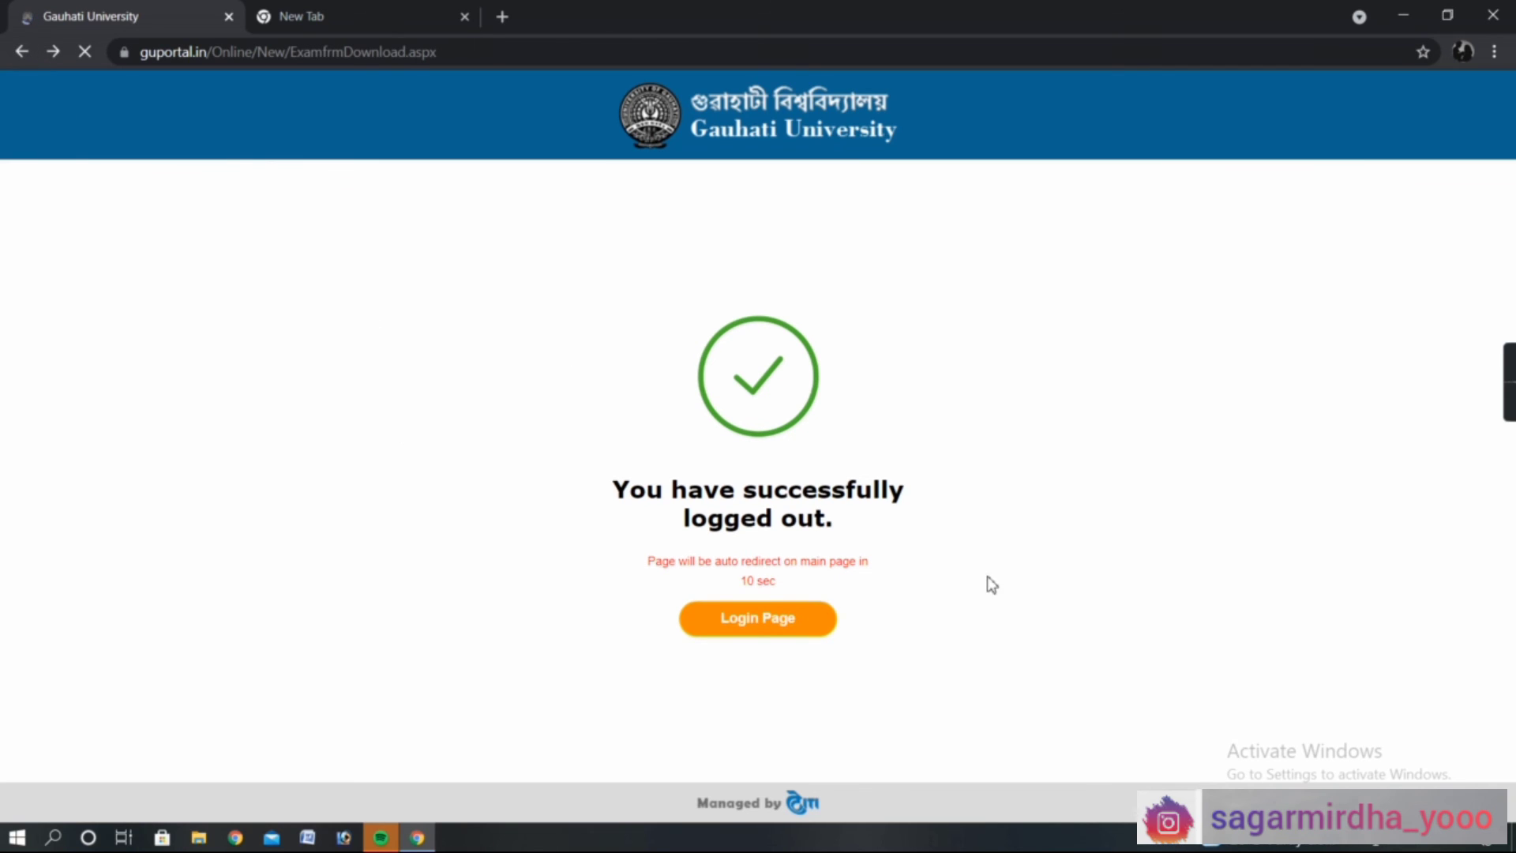